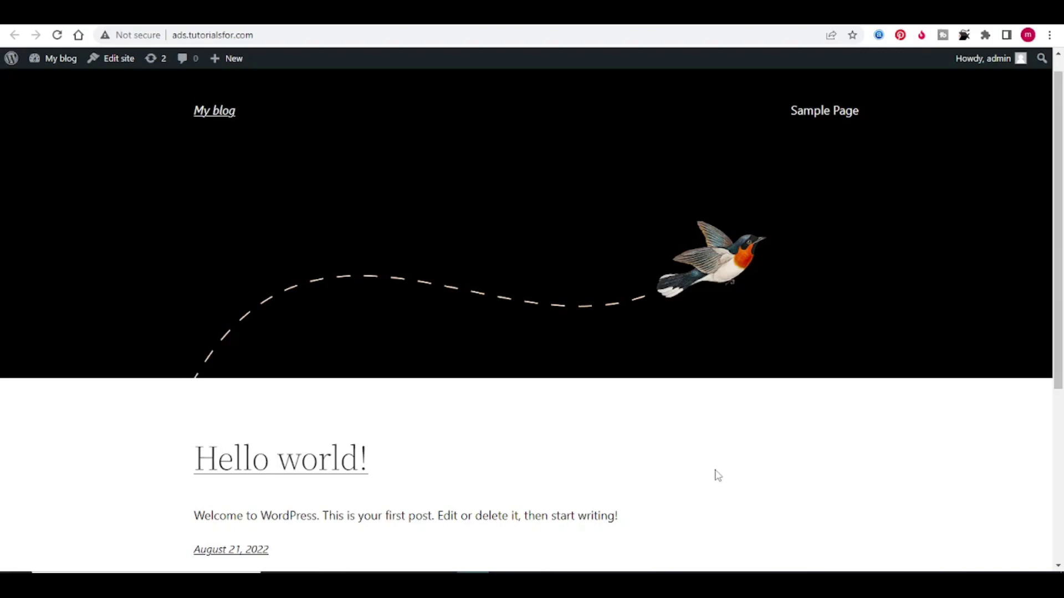
- Switch to the Notepad notes on classified websites and the AdForest feature list
{"action": "key", "text": "alt+Tab"}
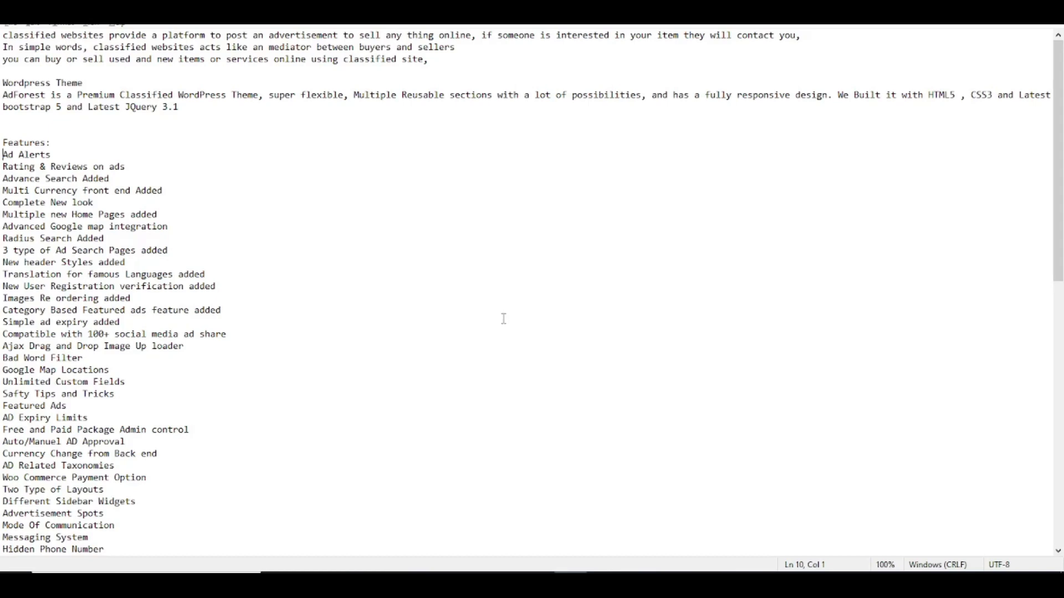
- Check the classified folder containing adforest.zip, then return to the WordPress blog
{"action": "left_click", "coordinate": [440, 586]}
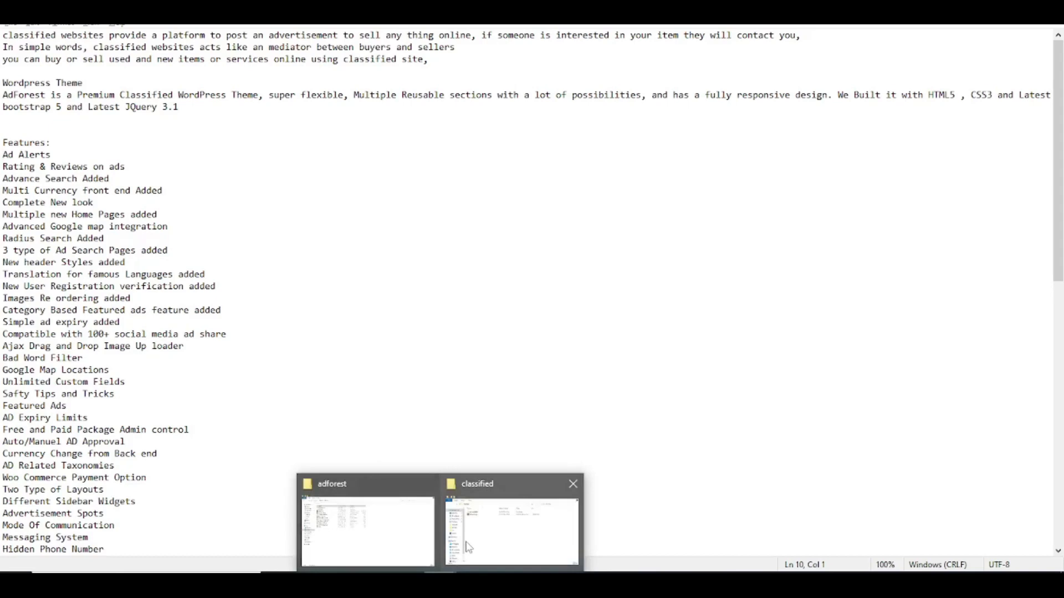
{"action": "left_click", "coordinate": [507, 519]}
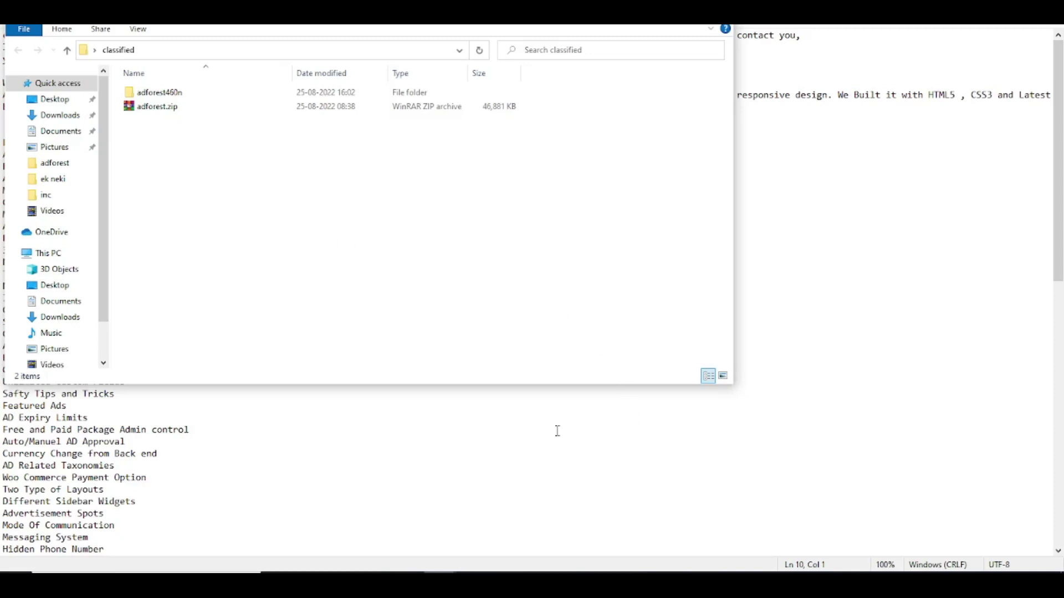
{"action": "left_click", "coordinate": [471, 572]}
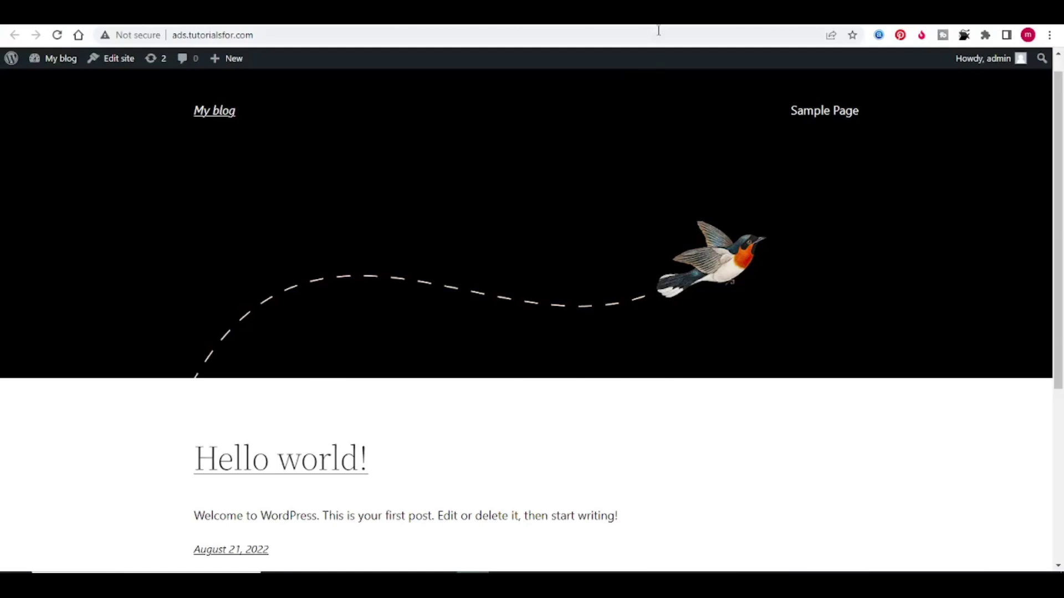
- Upload adforest.zip via Appearance > Themes > Add New > Upload Theme and start installing
{"action": "key", "text": "ctrl+Tab"}
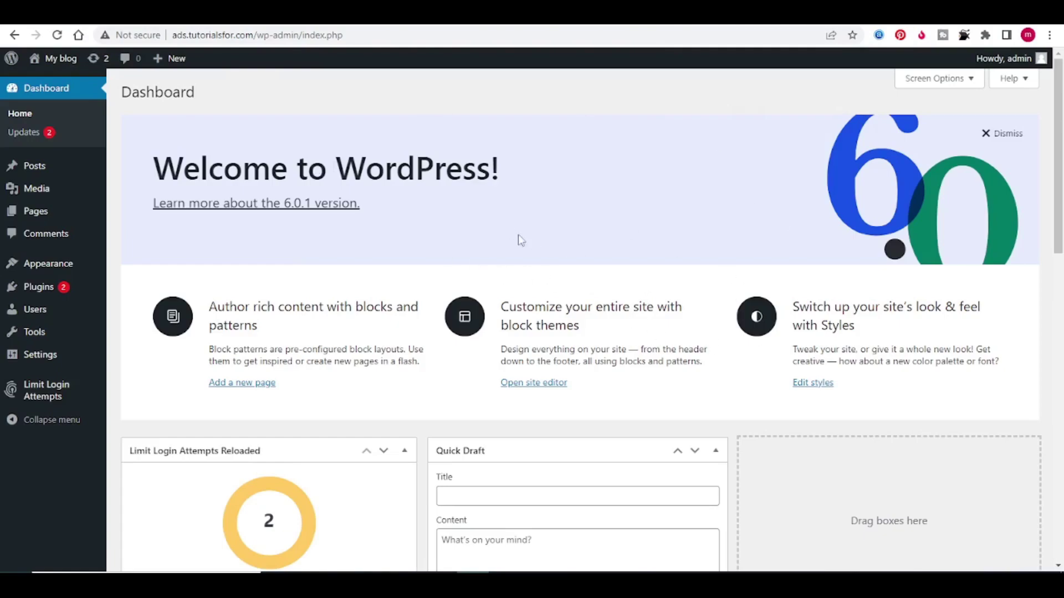
{"action": "mouse_move", "coordinate": [47, 263]}
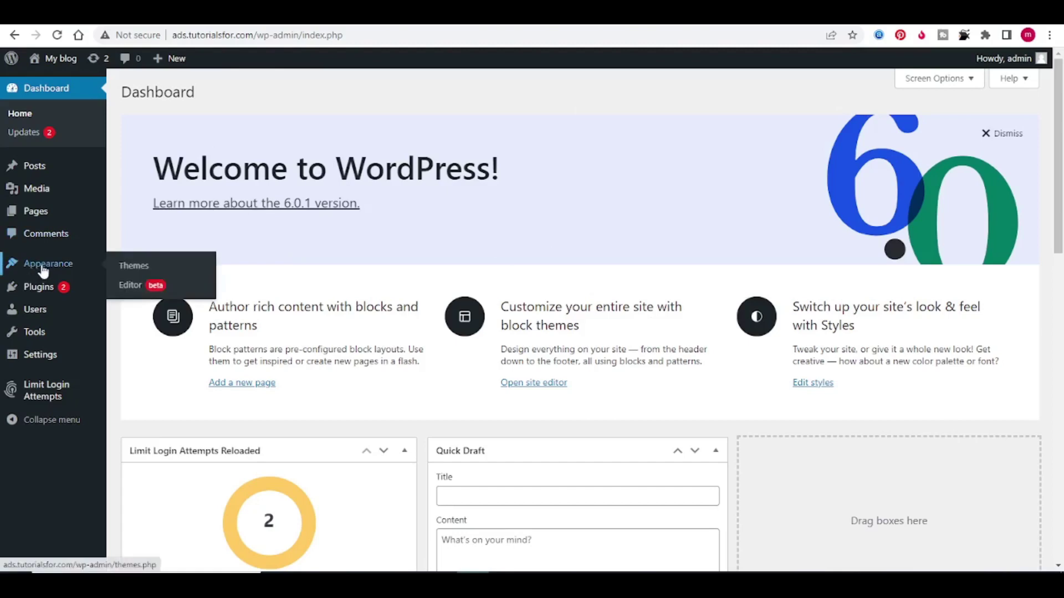
{"action": "left_click", "coordinate": [131, 267]}
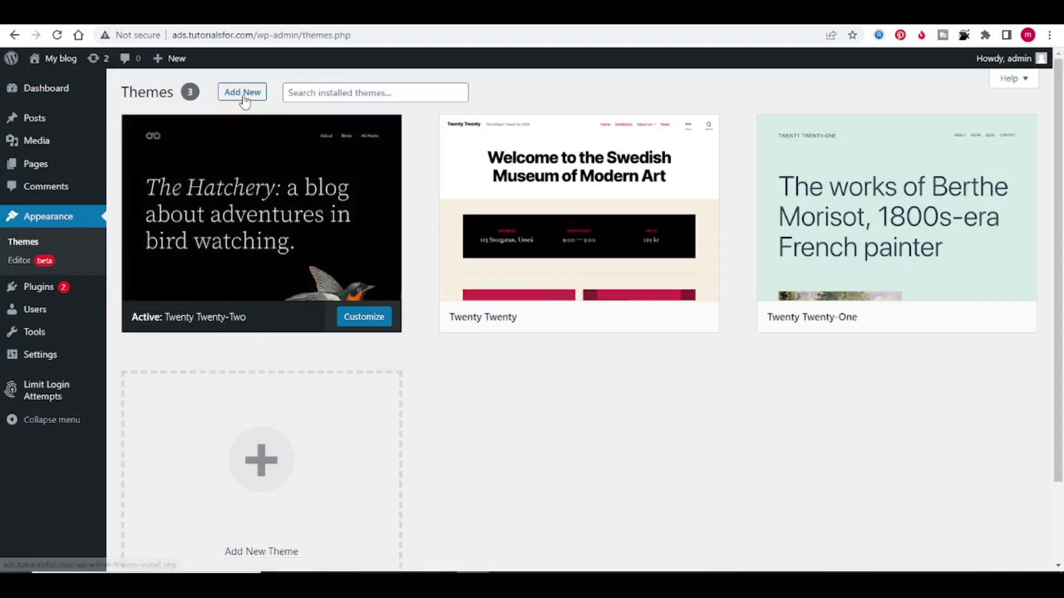
{"action": "left_click", "coordinate": [242, 93]}
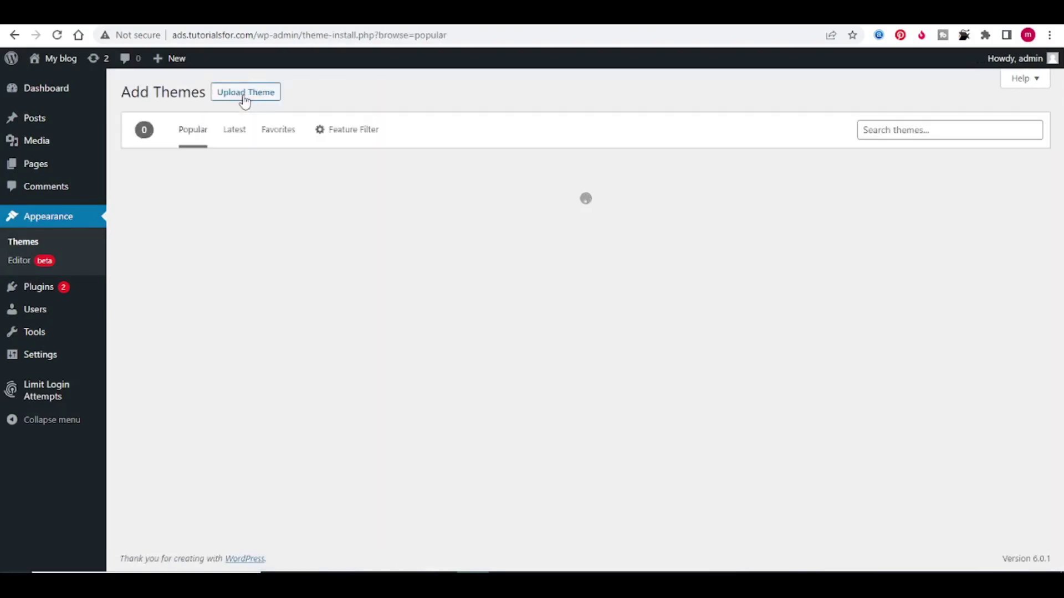
{"action": "left_click", "coordinate": [245, 93]}
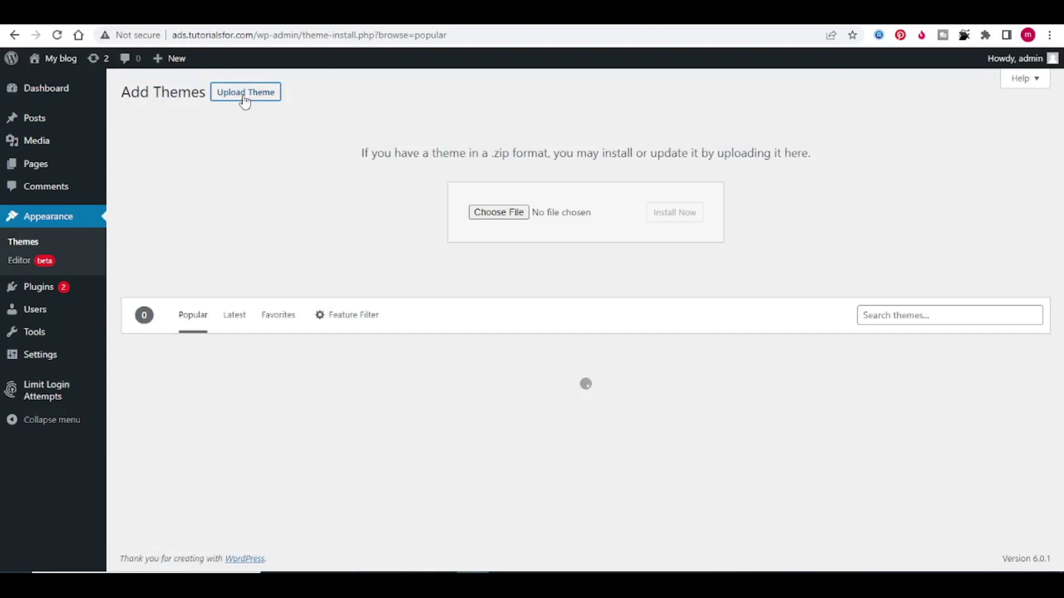
{"action": "left_click", "coordinate": [493, 212]}
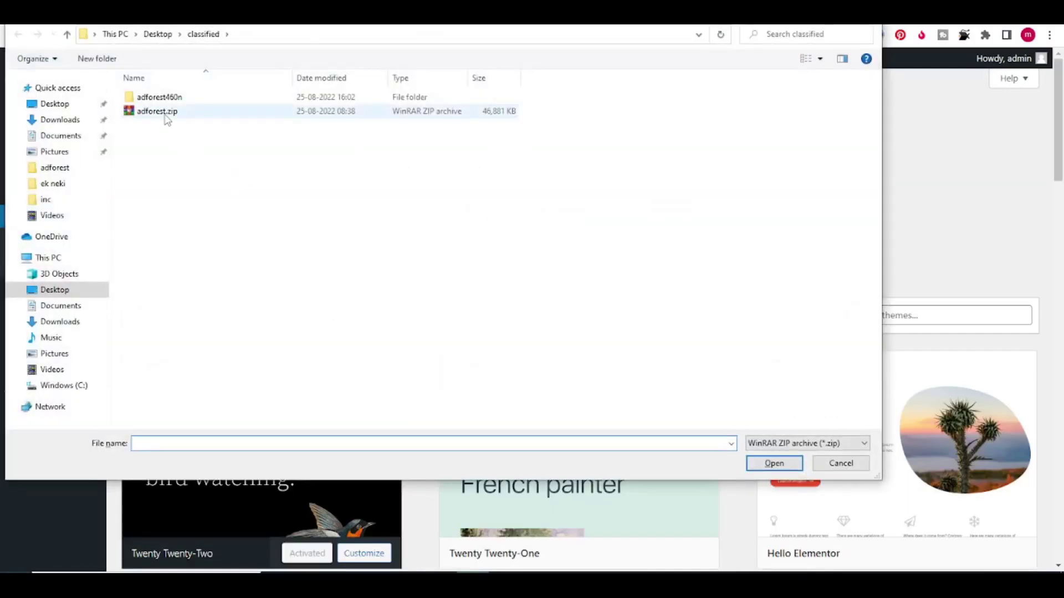
{"action": "left_click", "coordinate": [158, 110]}
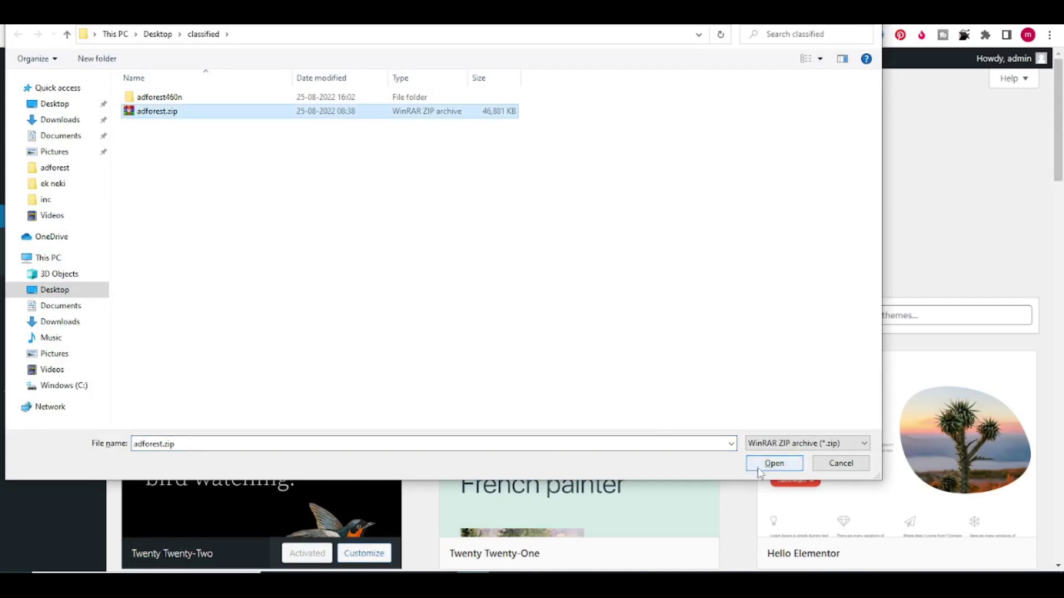
{"action": "left_click", "coordinate": [773, 463]}
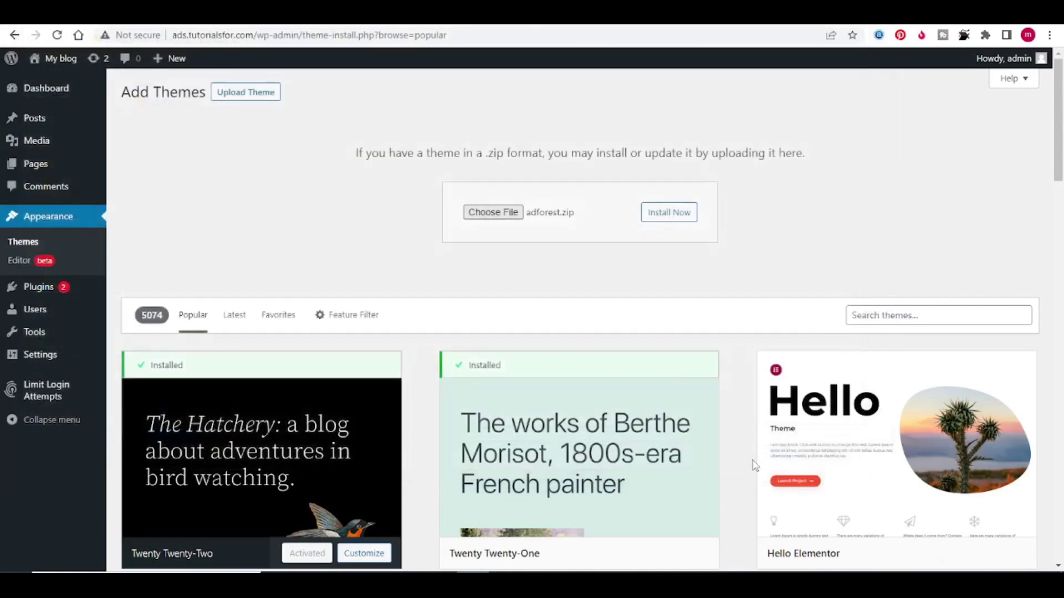
{"action": "left_click", "coordinate": [659, 218]}
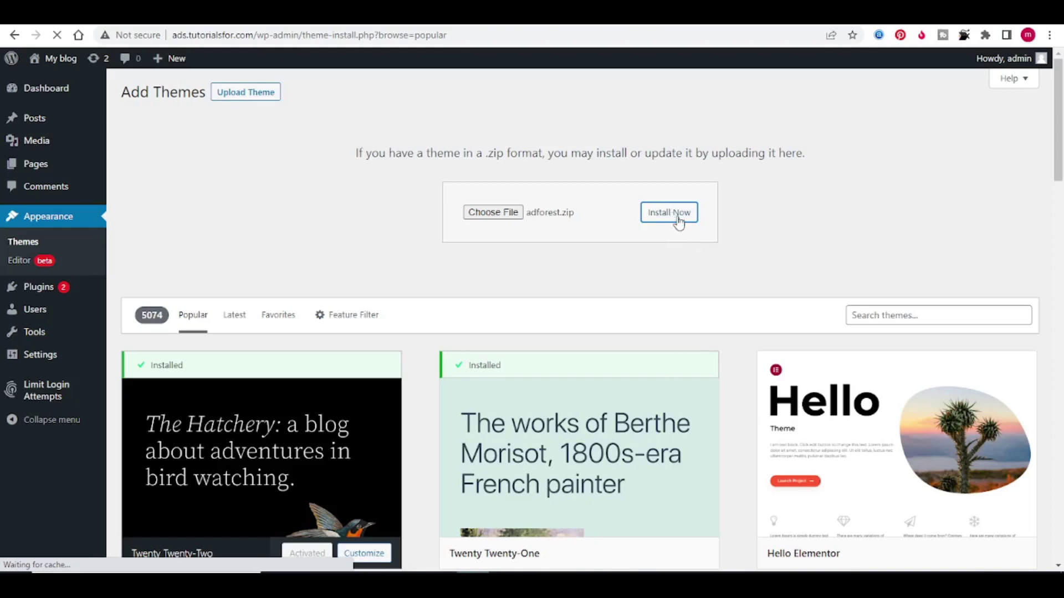
- Retry installing adforest.zip until WordPress reports 'Theme installed successfully'
{"action": "left_click", "coordinate": [674, 214]}
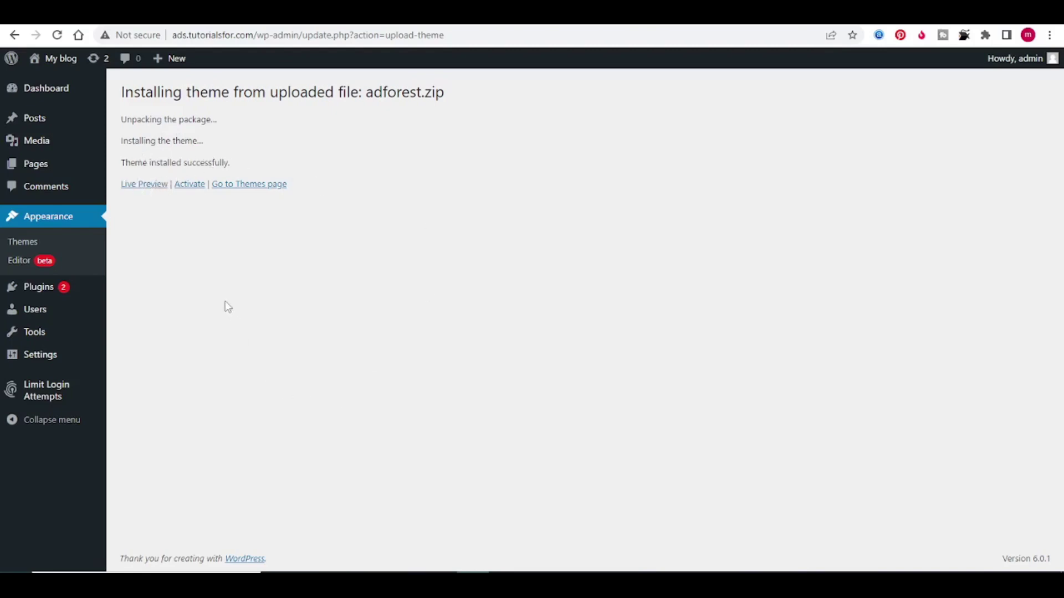
- Go back to the Themes page and activate the AdForest theme
{"action": "left_click", "coordinate": [25, 241]}
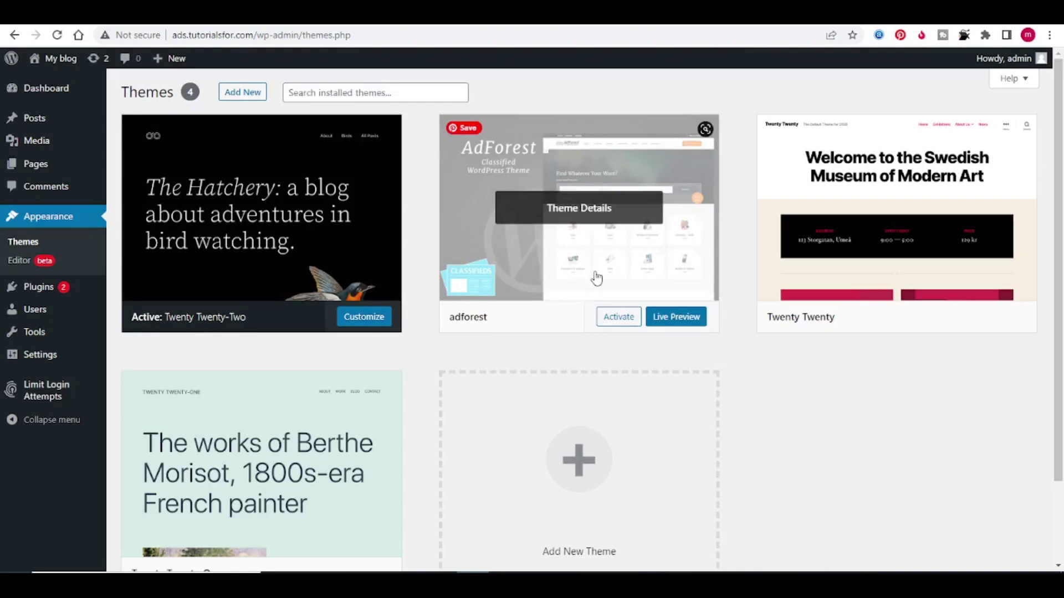
{"action": "mouse_move", "coordinate": [578, 208]}
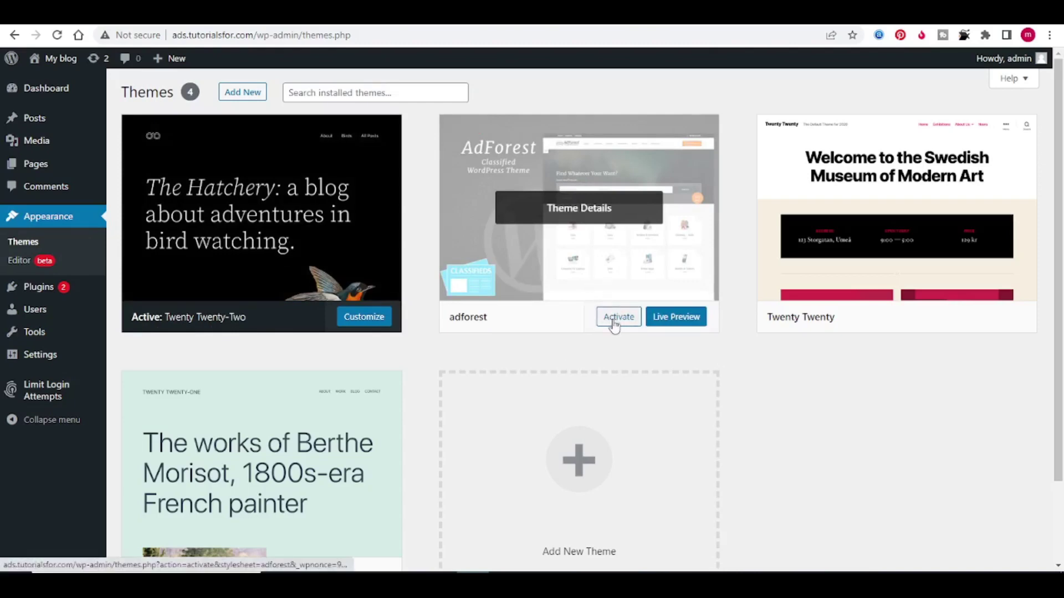
{"action": "left_click", "coordinate": [618, 317]}
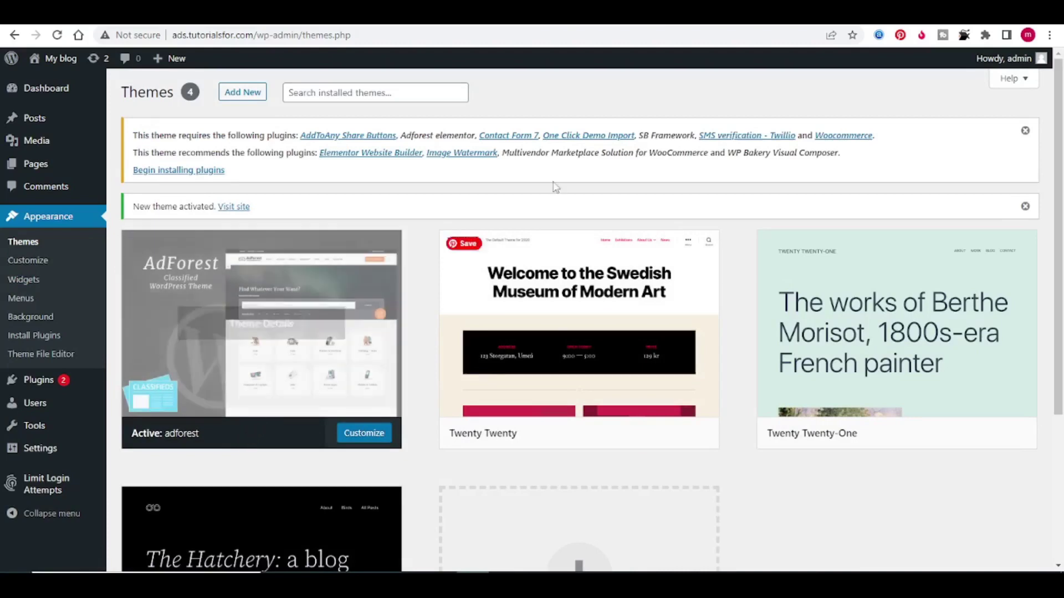
{"action": "left_click", "coordinate": [707, 13]}
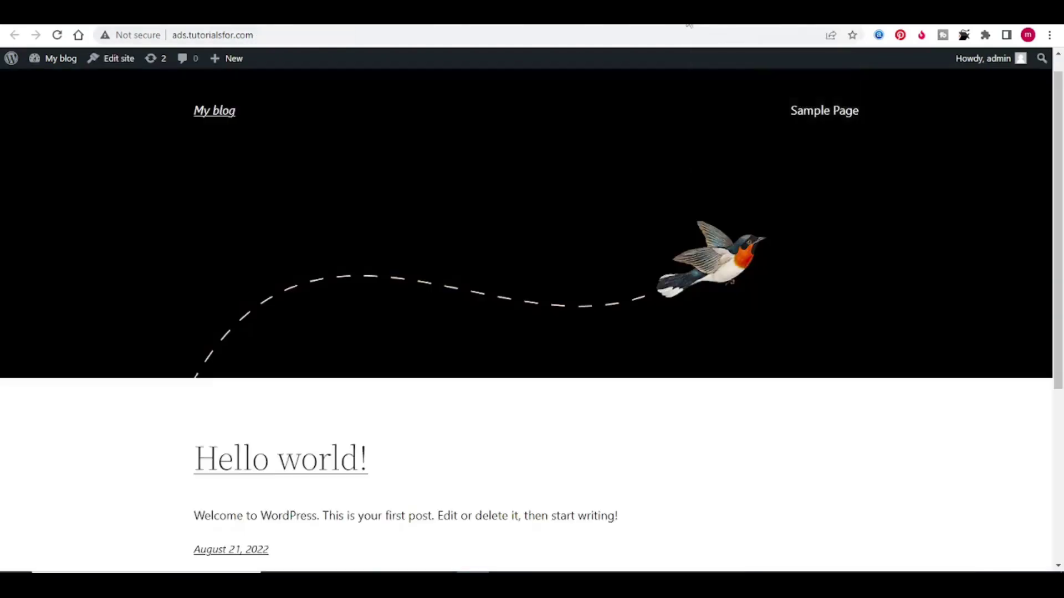
{"action": "left_click", "coordinate": [58, 35]}
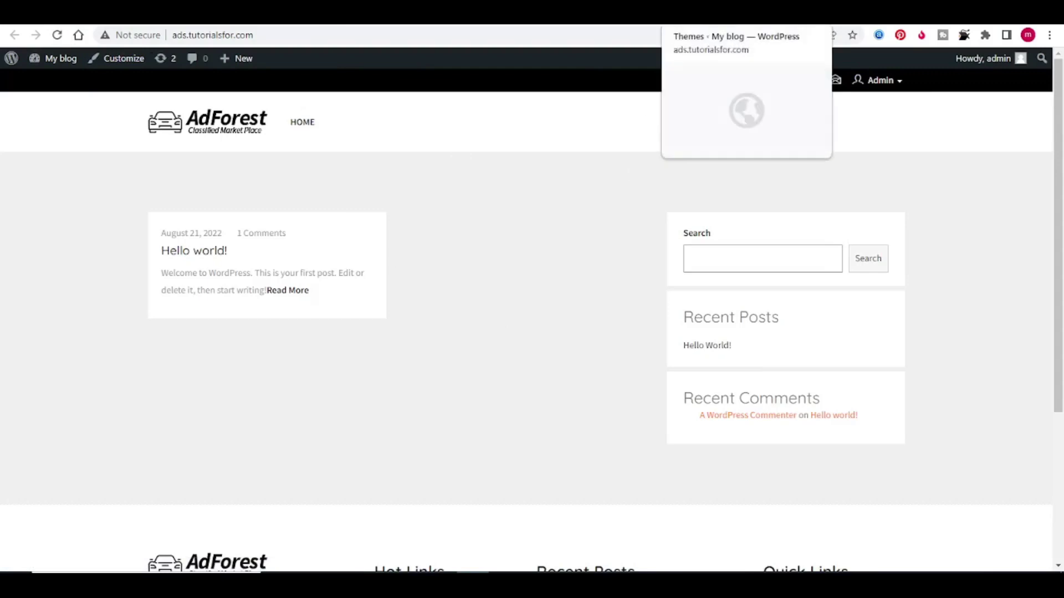
{"action": "left_click", "coordinate": [735, 35]}
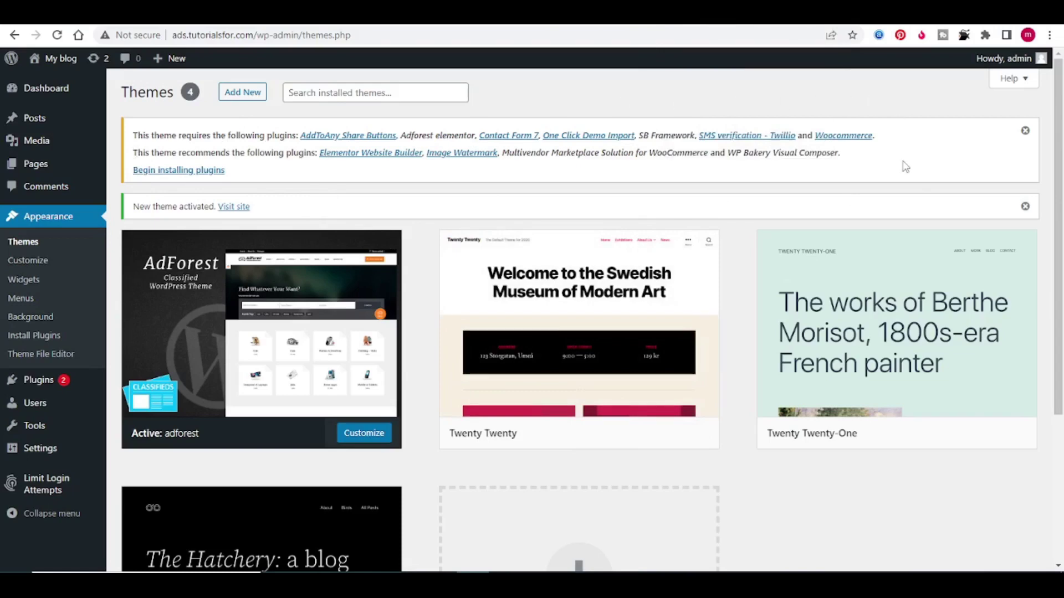
- Install the One Click Demo Import and SB Framework plugins from the required plugins list
{"action": "left_click", "coordinate": [201, 171]}
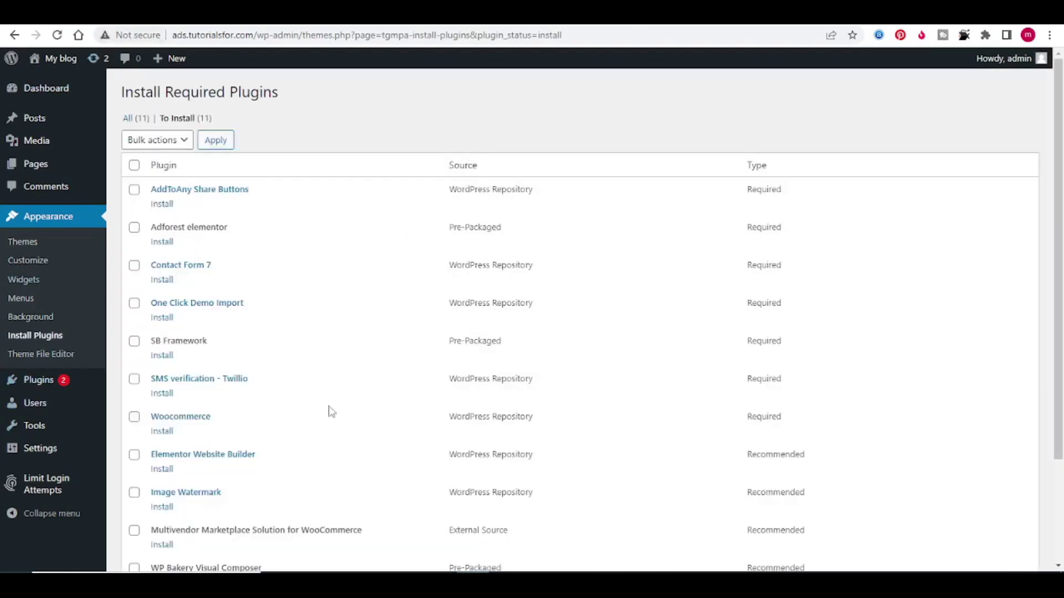
{"action": "scroll", "coordinate": [306, 414], "scroll_direction": "down", "scroll_amount": 1}
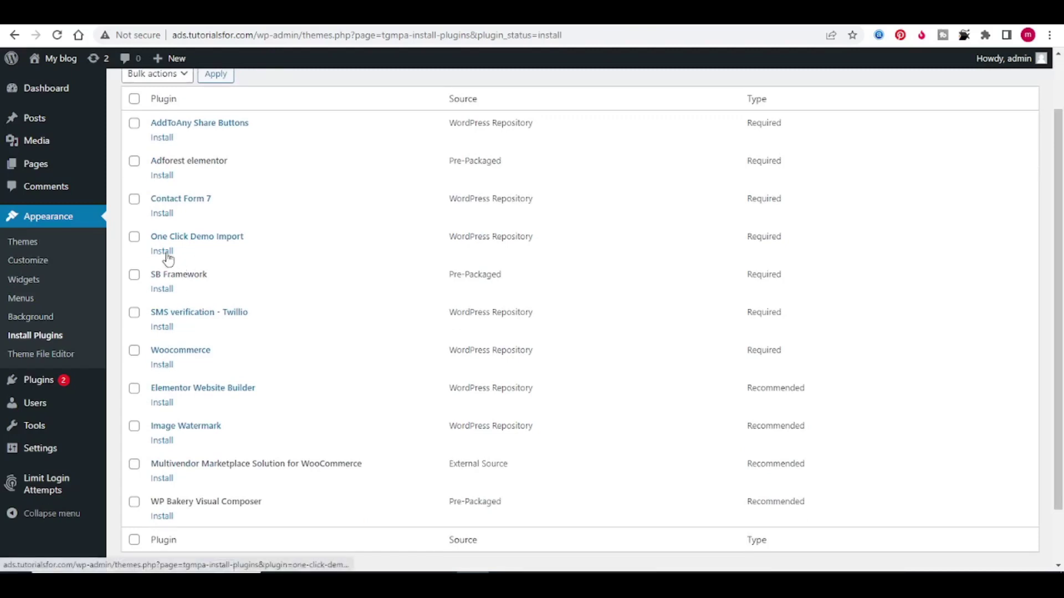
{"action": "left_click", "coordinate": [162, 251]}
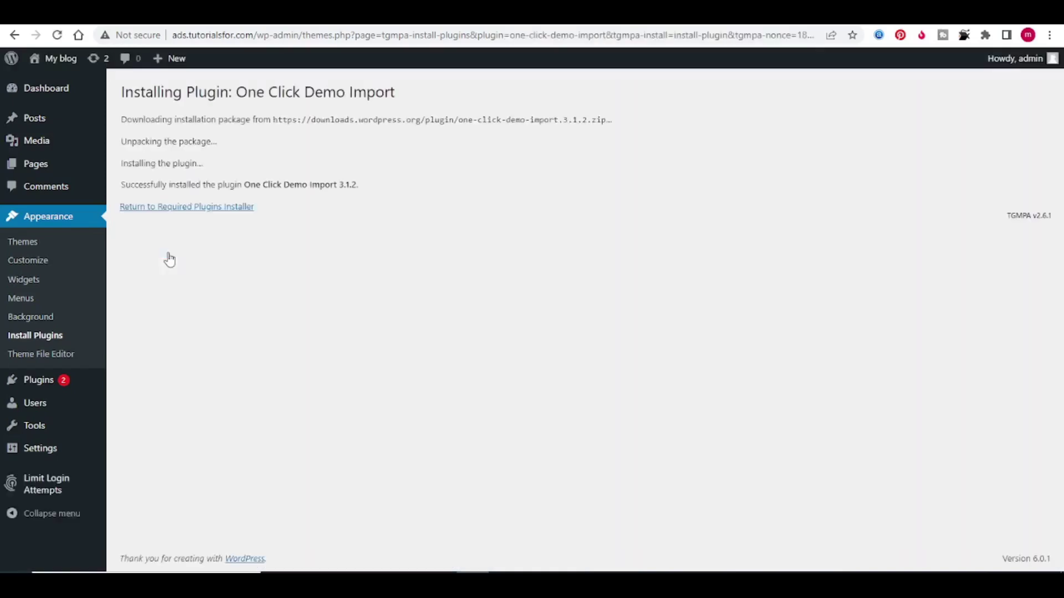
{"action": "left_click", "coordinate": [182, 210]}
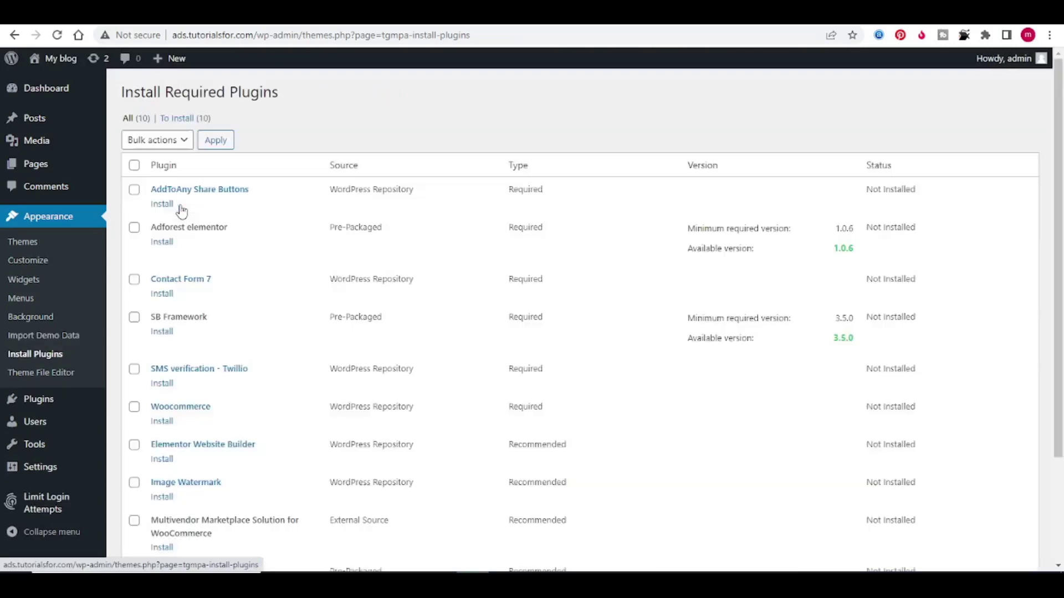
{"action": "scroll", "coordinate": [180, 314], "scroll_direction": "down", "scroll_amount": 2}
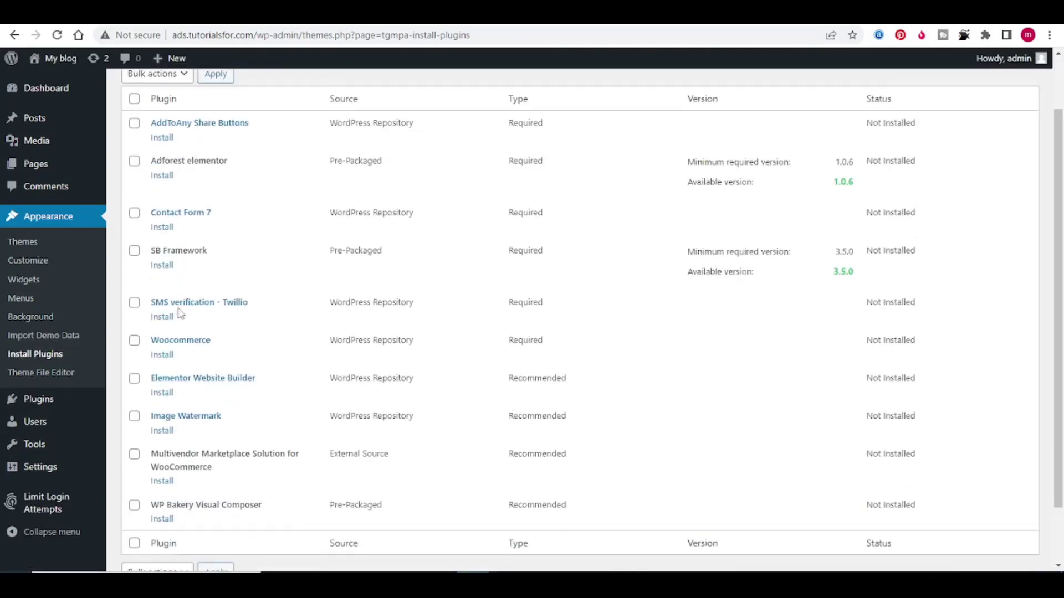
{"action": "left_click", "coordinate": [161, 265]}
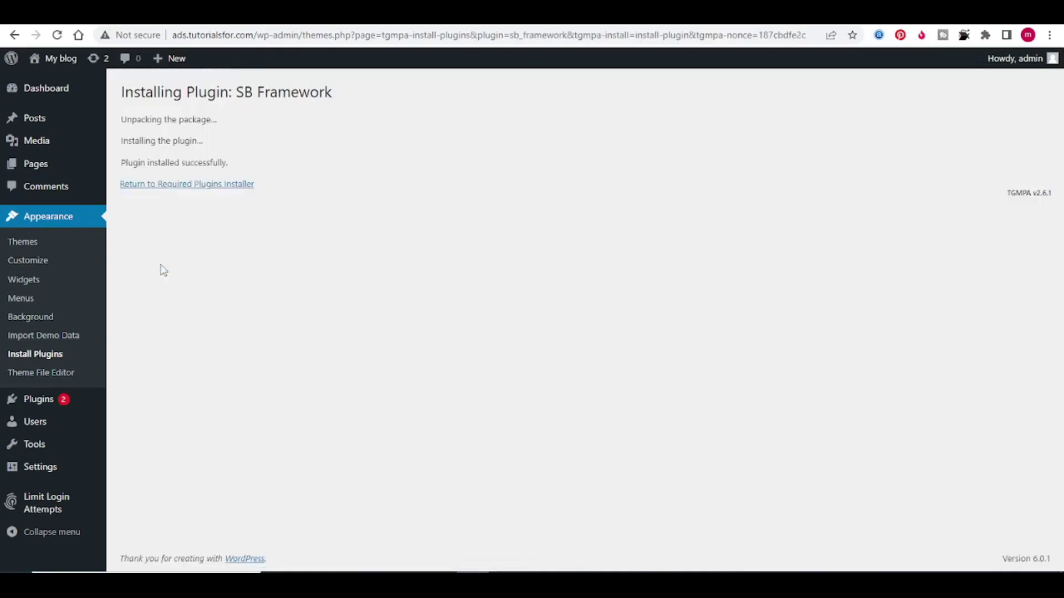
- Install WP Bakery Visual Composer, then activate it from the To Activate list
{"action": "left_click", "coordinate": [187, 186]}
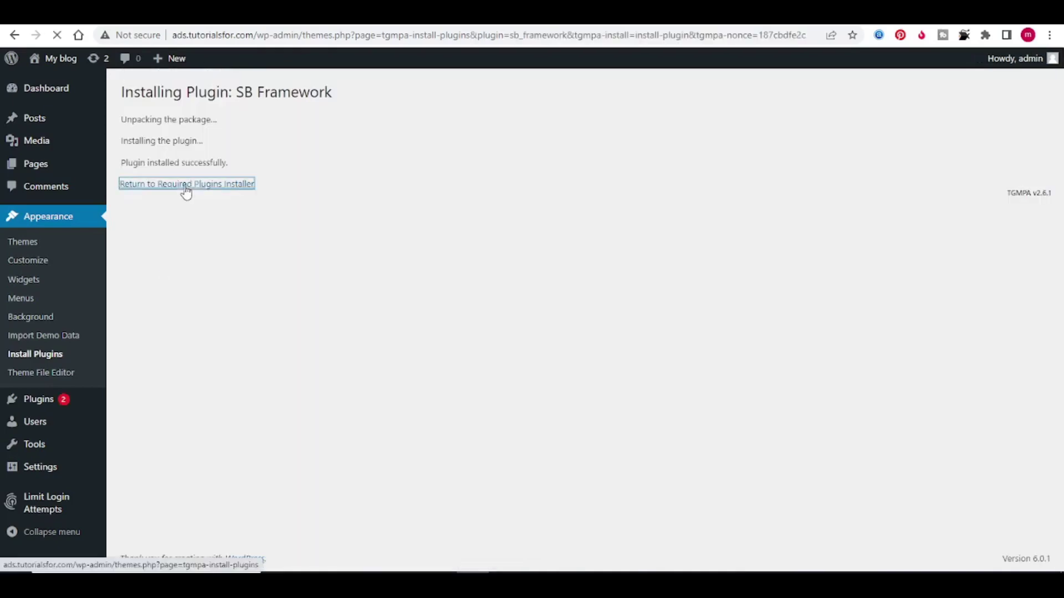
{"action": "scroll", "coordinate": [166, 316], "scroll_direction": "down", "scroll_amount": 5}
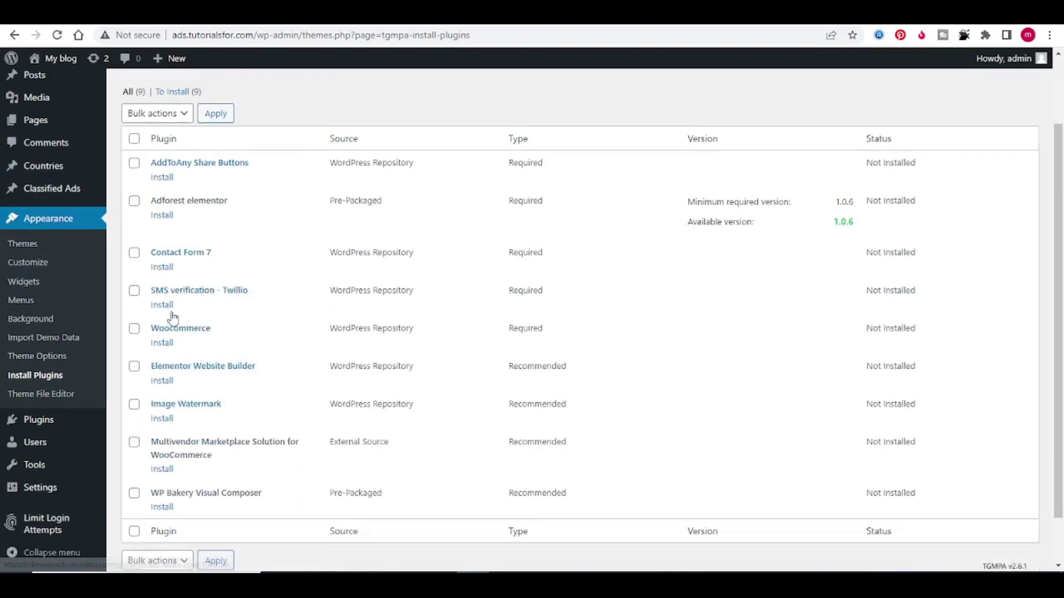
{"action": "scroll", "coordinate": [166, 316], "scroll_direction": "down", "scroll_amount": 3}
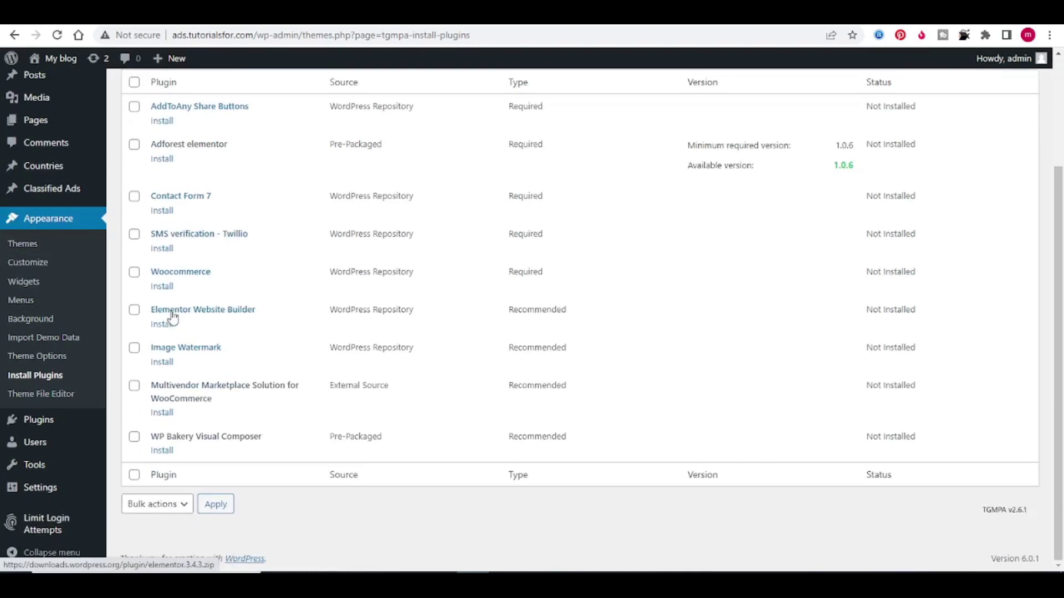
{"action": "left_click", "coordinate": [162, 451]}
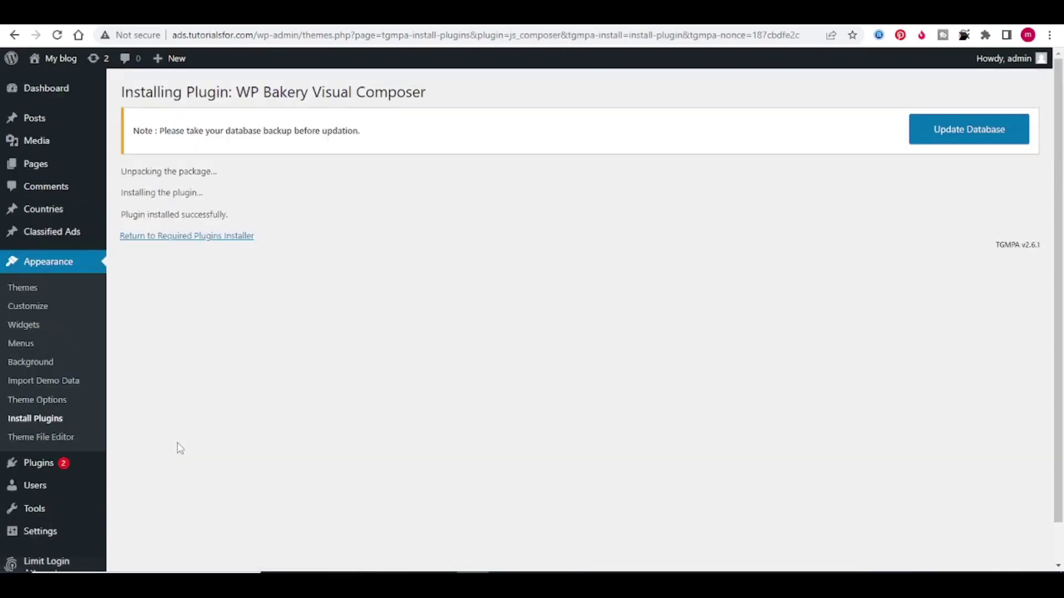
{"action": "left_click", "coordinate": [205, 238]}
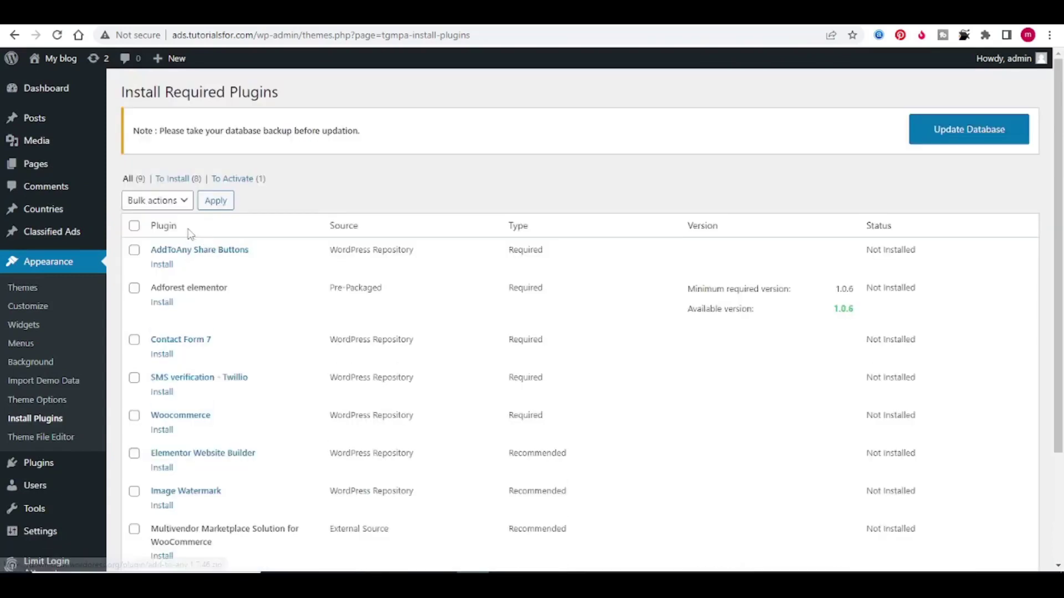
{"action": "left_click", "coordinate": [240, 179]}
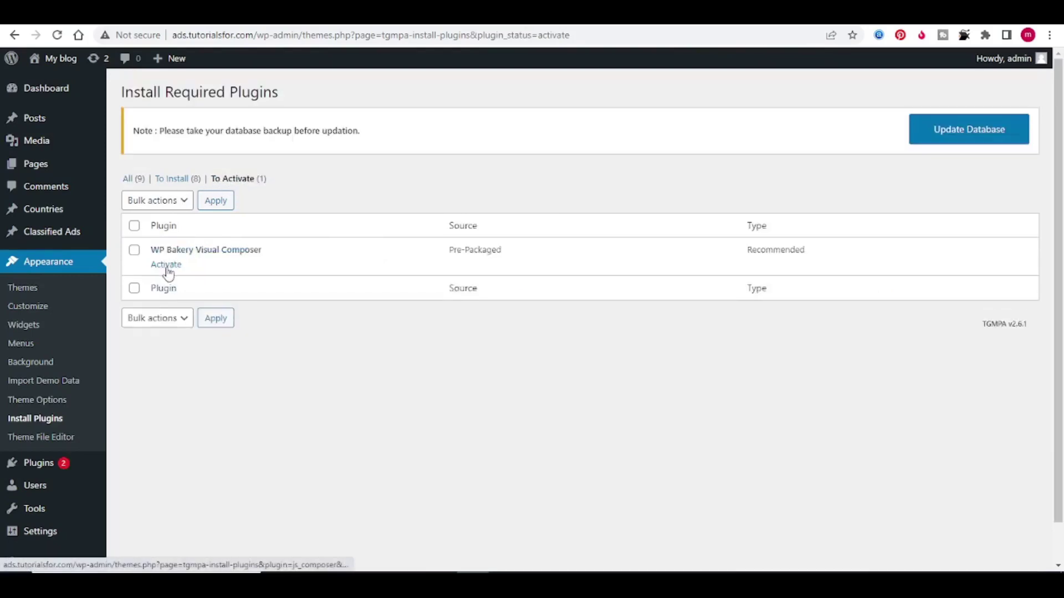
{"action": "left_click", "coordinate": [167, 264]}
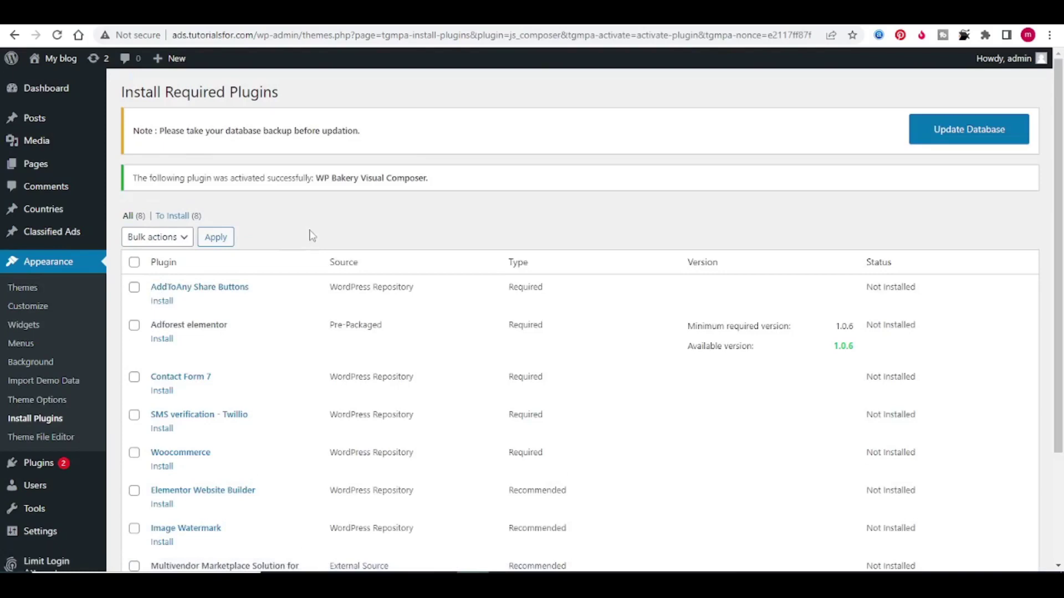
{"action": "scroll", "coordinate": [309, 235], "scroll_direction": "down", "scroll_amount": 2}
{"action": "scroll", "coordinate": [308, 235], "scroll_direction": "up", "scroll_amount": 2}
{"action": "scroll", "coordinate": [308, 236], "scroll_direction": "down", "scroll_amount": 1}
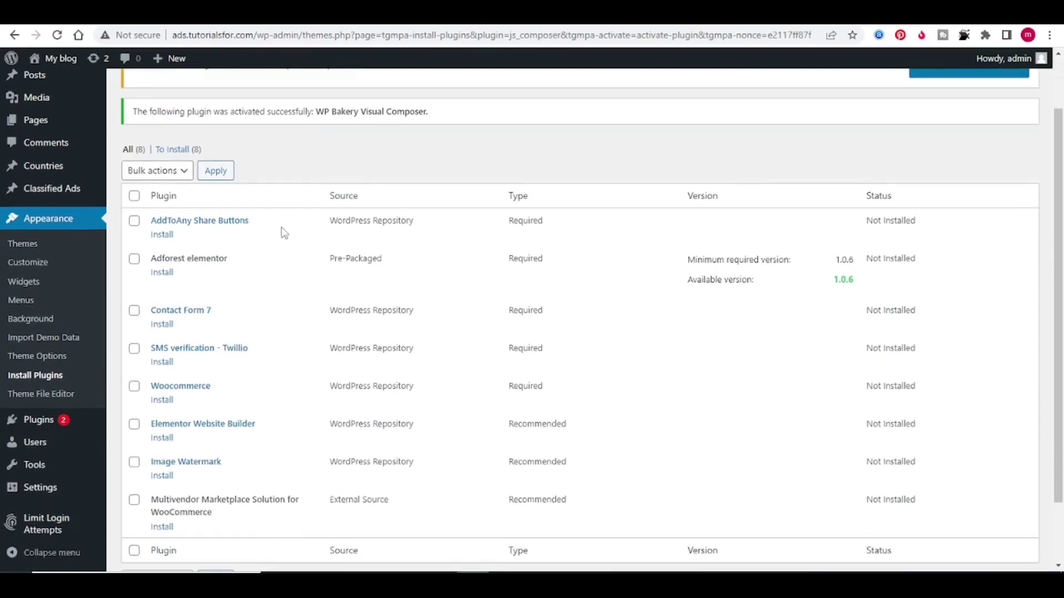
{"action": "scroll", "coordinate": [299, 173], "scroll_direction": "up", "scroll_amount": 2}
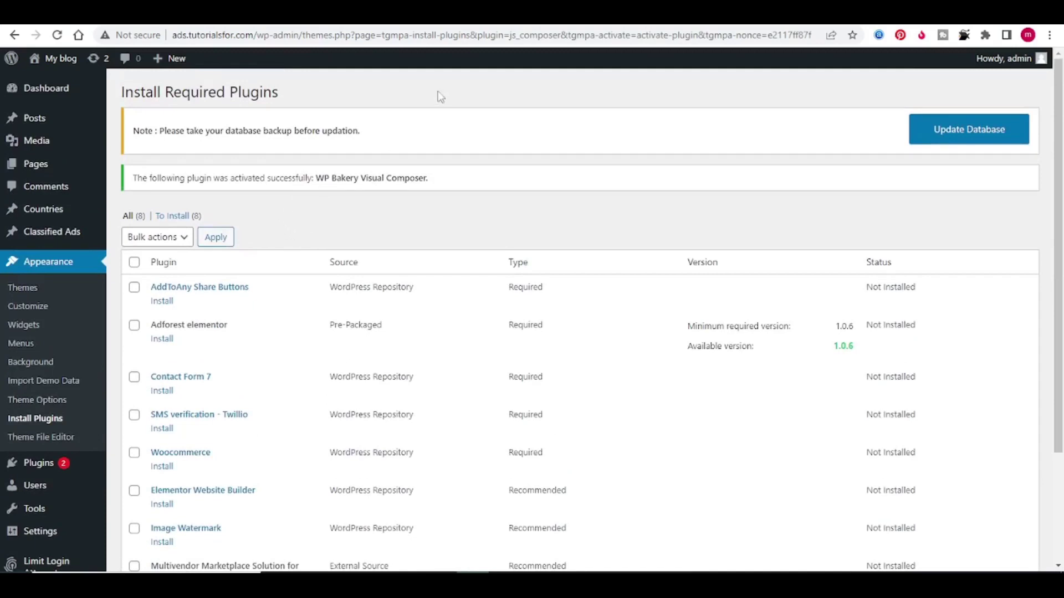
- Open AdForest Theme Options and go to its Demo Importer section
{"action": "left_click", "coordinate": [39, 402]}
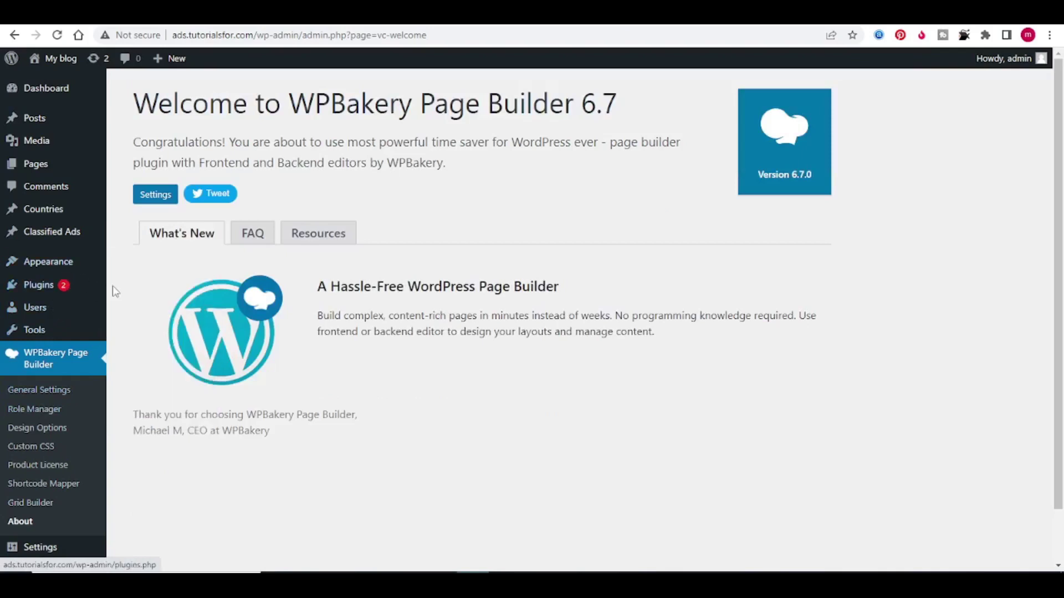
{"action": "mouse_move", "coordinate": [49, 261]}
{"action": "left_click", "coordinate": [139, 378]}
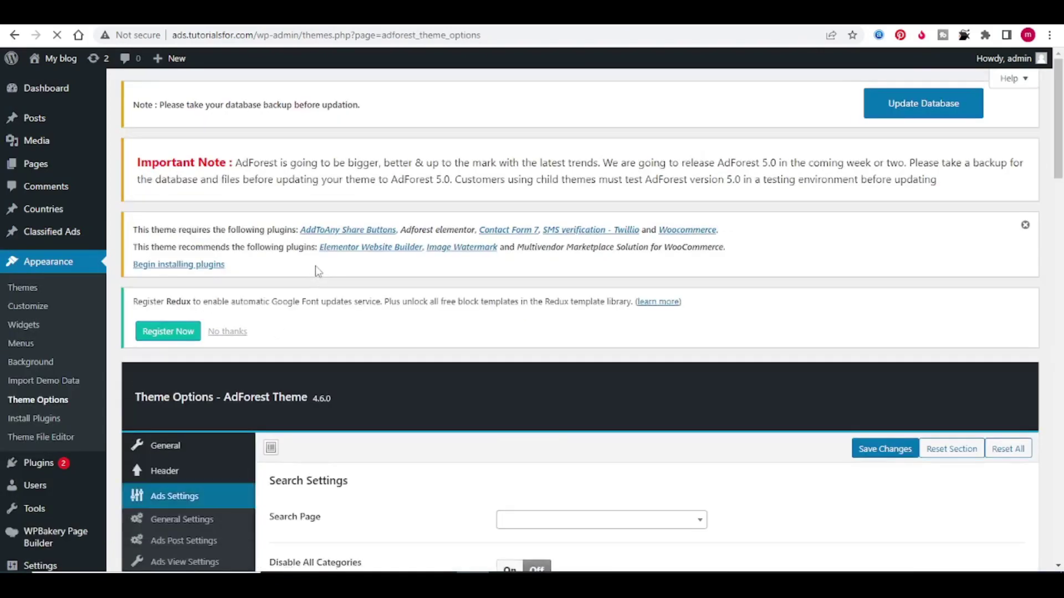
{"action": "scroll", "coordinate": [316, 270], "scroll_direction": "down", "scroll_amount": 2}
{"action": "scroll", "coordinate": [315, 270], "scroll_direction": "down", "scroll_amount": 3}
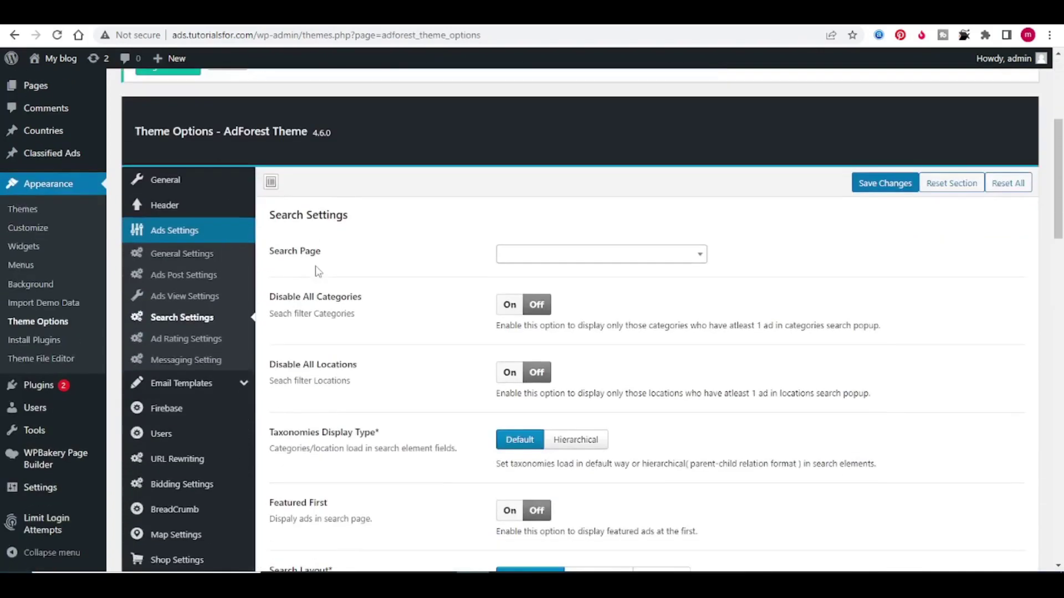
{"action": "scroll", "coordinate": [315, 270], "scroll_direction": "down", "scroll_amount": 3}
{"action": "scroll", "coordinate": [316, 271], "scroll_direction": "down", "scroll_amount": 2}
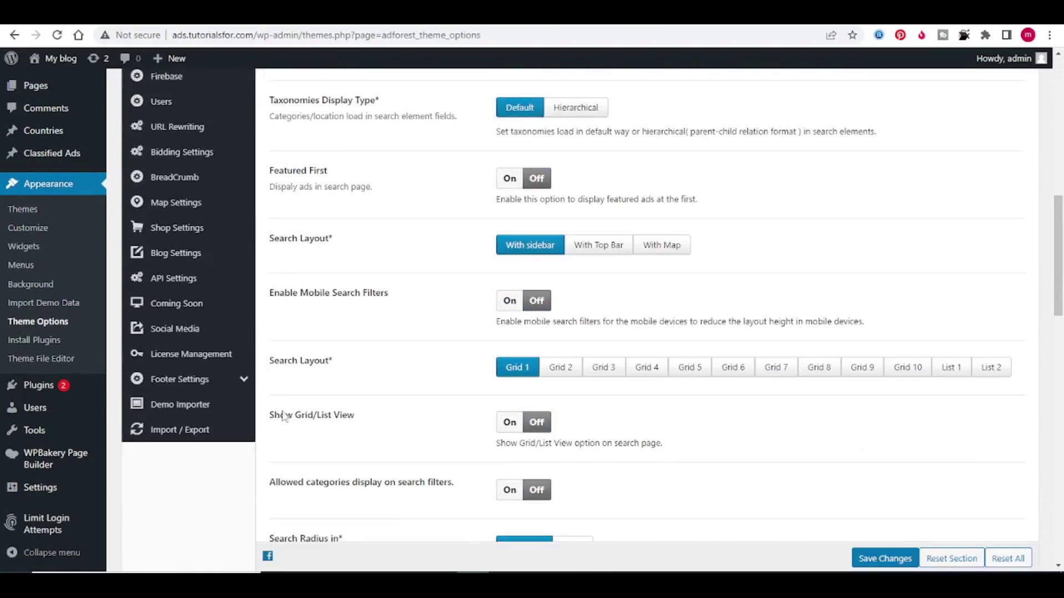
{"action": "left_click", "coordinate": [185, 406]}
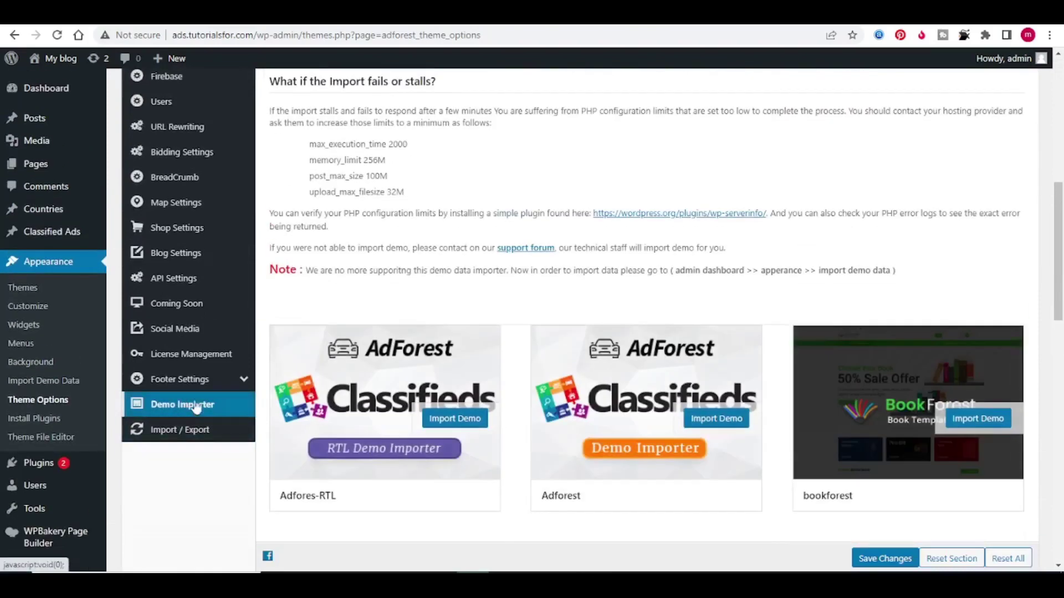
{"action": "scroll", "coordinate": [492, 299], "scroll_direction": "down", "scroll_amount": 2}
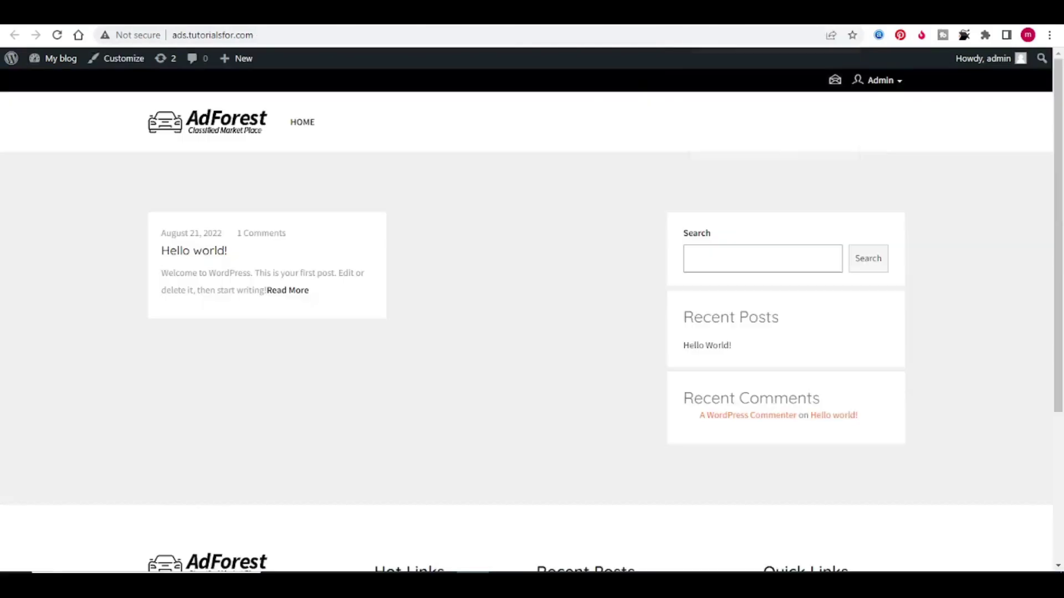
{"action": "scroll", "coordinate": [570, 200], "scroll_direction": "down", "scroll_amount": 5}
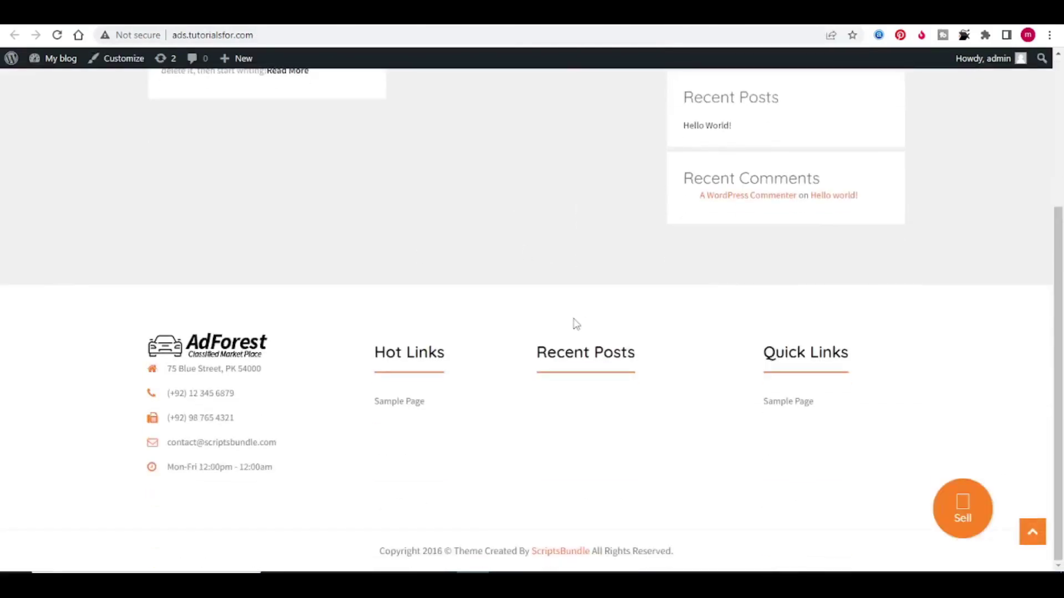
{"action": "scroll", "coordinate": [574, 323], "scroll_direction": "up", "scroll_amount": 5}
{"action": "scroll", "coordinate": [573, 323], "scroll_direction": "up", "scroll_amount": 1}
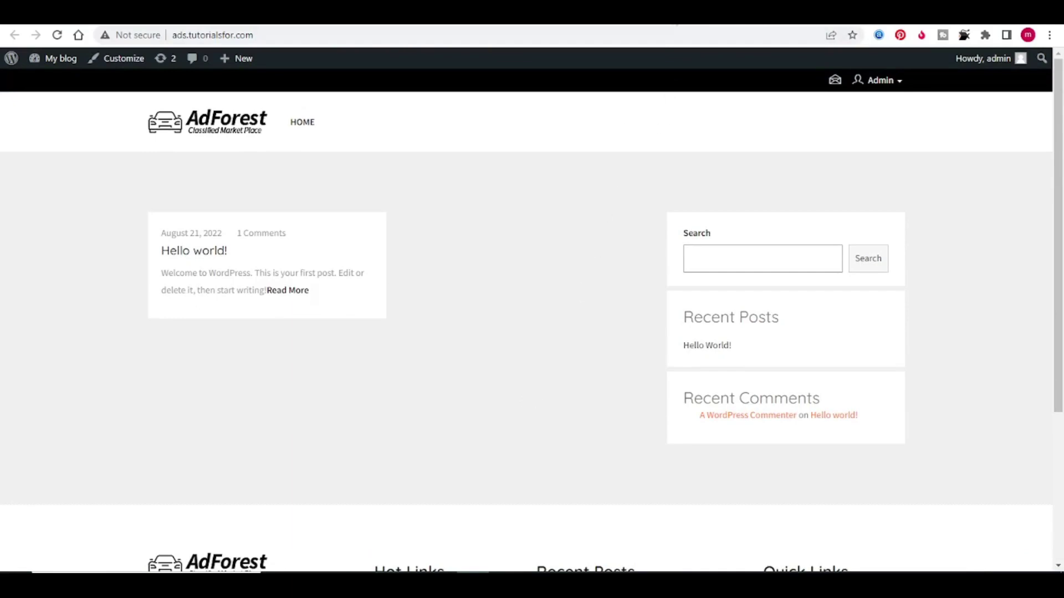
{"action": "left_click", "coordinate": [682, 12]}
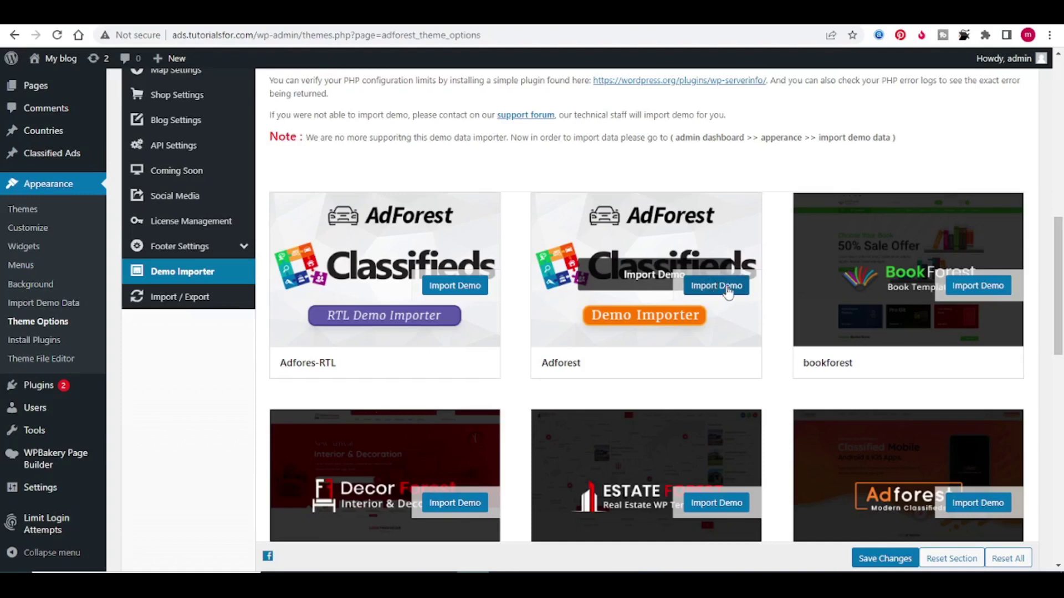
- Import the Adforest demo, confirming both the fresh-install and import prompts
{"action": "left_click", "coordinate": [728, 293]}
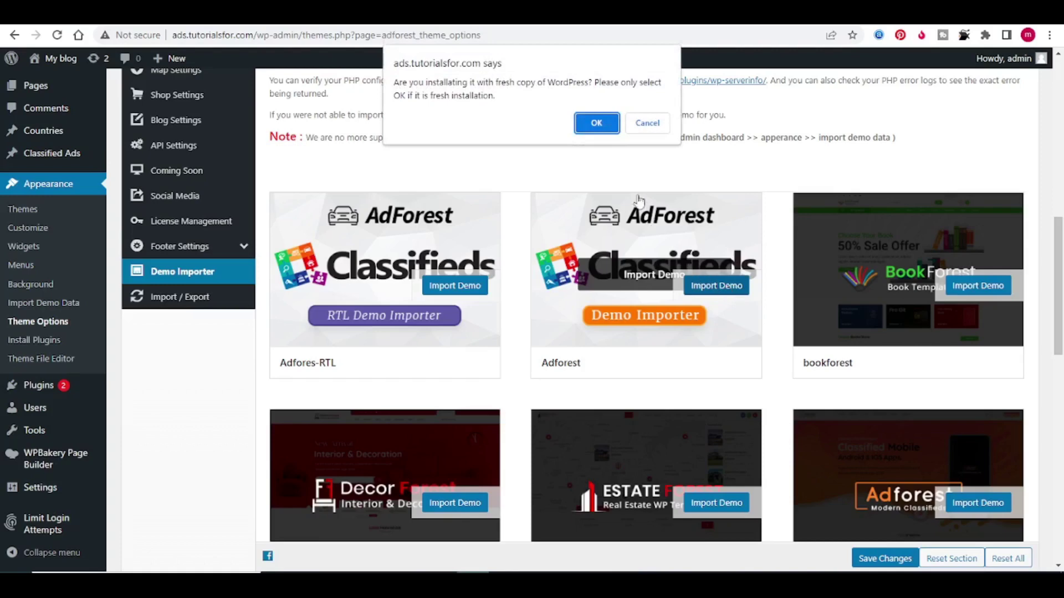
{"action": "left_click", "coordinate": [595, 123]}
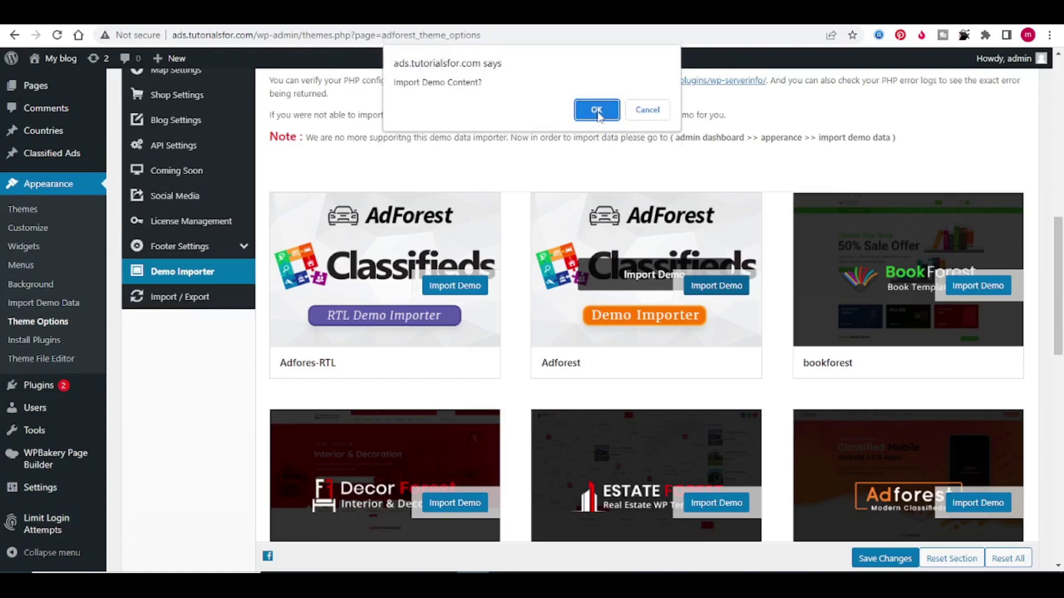
{"action": "left_click", "coordinate": [597, 111]}
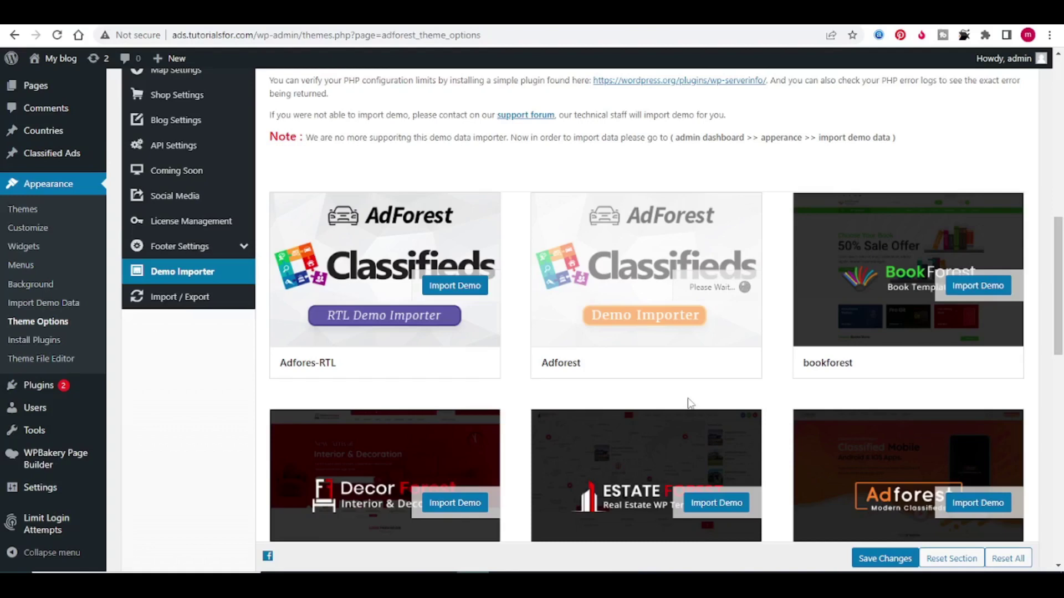
{"action": "scroll", "coordinate": [688, 403], "scroll_direction": "down", "scroll_amount": 3}
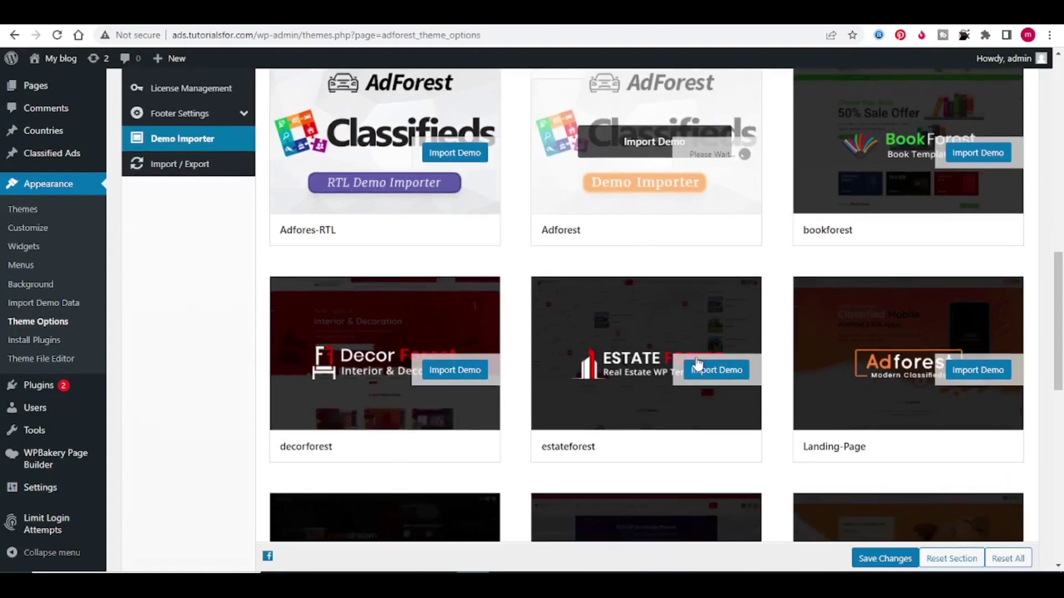
{"action": "scroll", "coordinate": [748, 374], "scroll_direction": "up", "scroll_amount": 2}
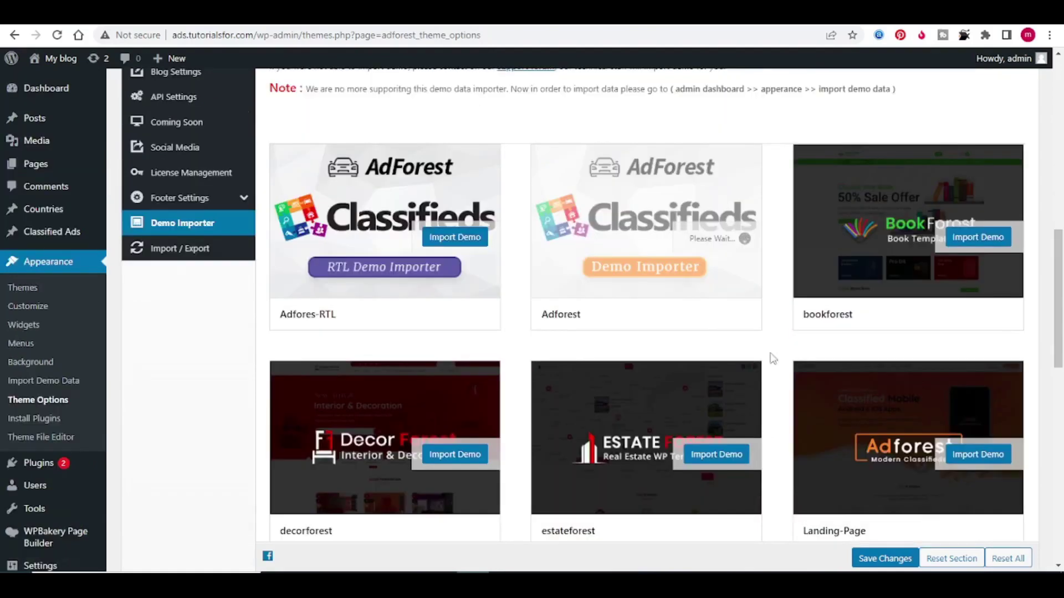
{"action": "scroll", "coordinate": [771, 358], "scroll_direction": "down", "scroll_amount": 3}
{"action": "scroll", "coordinate": [772, 357], "scroll_direction": "down", "scroll_amount": 3}
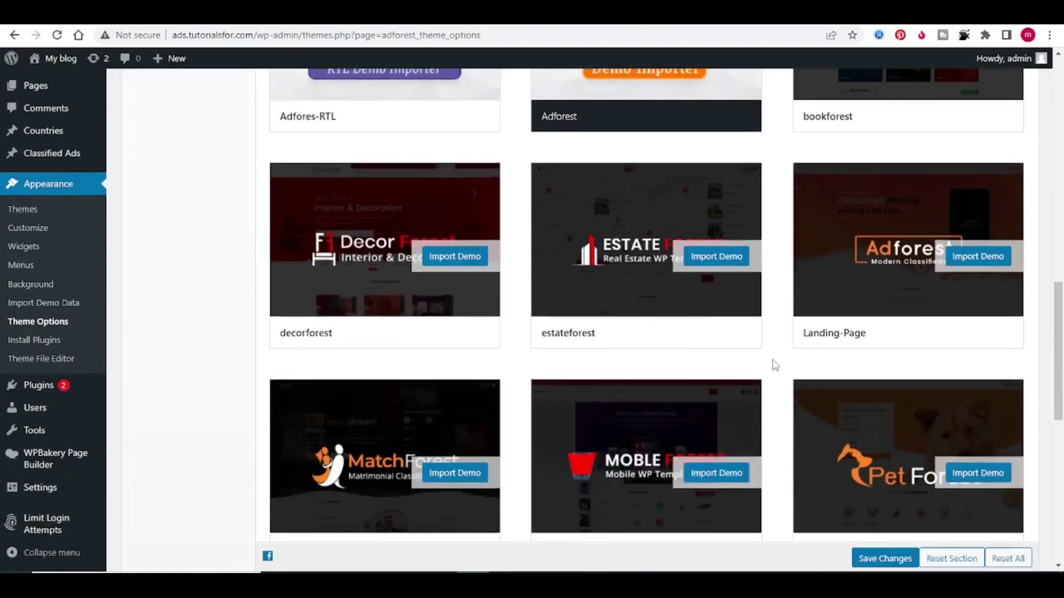
{"action": "scroll", "coordinate": [772, 335], "scroll_direction": "down", "scroll_amount": 2}
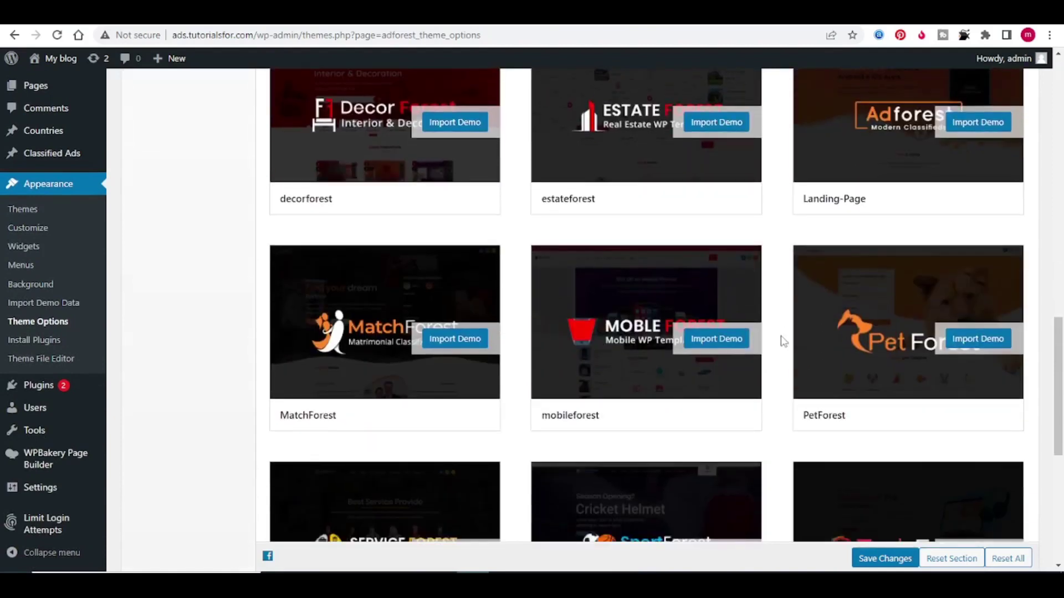
{"action": "scroll", "coordinate": [780, 350], "scroll_direction": "down", "scroll_amount": 1}
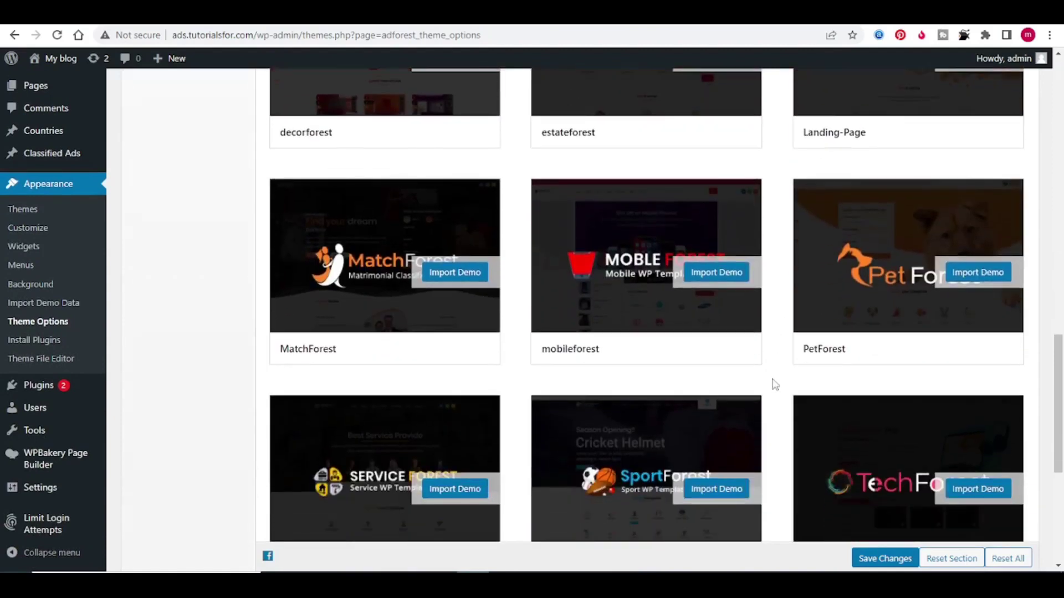
{"action": "scroll", "coordinate": [773, 382], "scroll_direction": "up", "scroll_amount": 3}
{"action": "scroll", "coordinate": [769, 387], "scroll_direction": "up", "scroll_amount": 2}
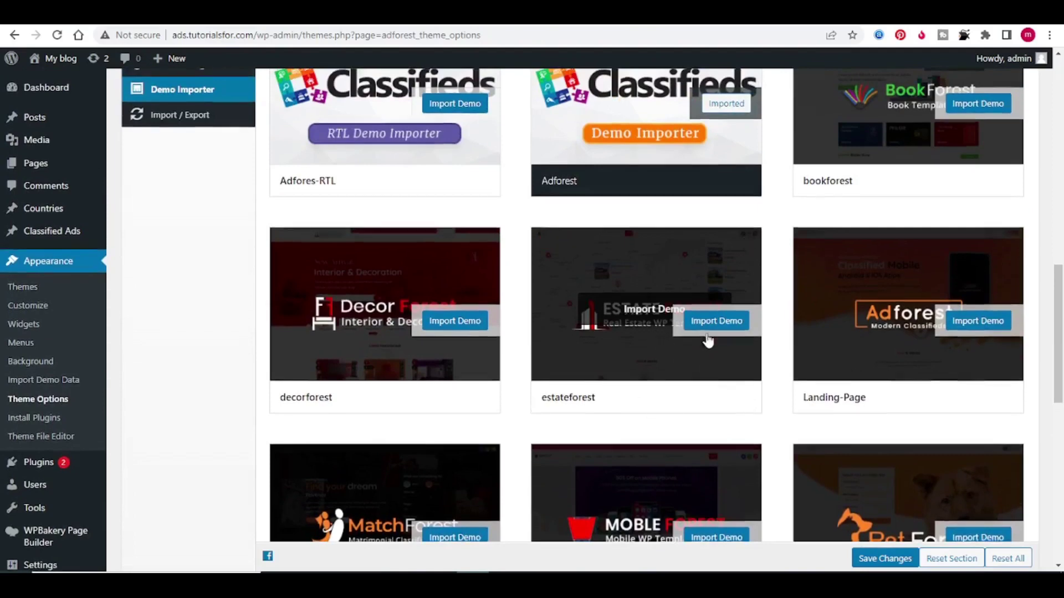
{"action": "scroll", "coordinate": [704, 343], "scroll_direction": "down", "scroll_amount": 3}
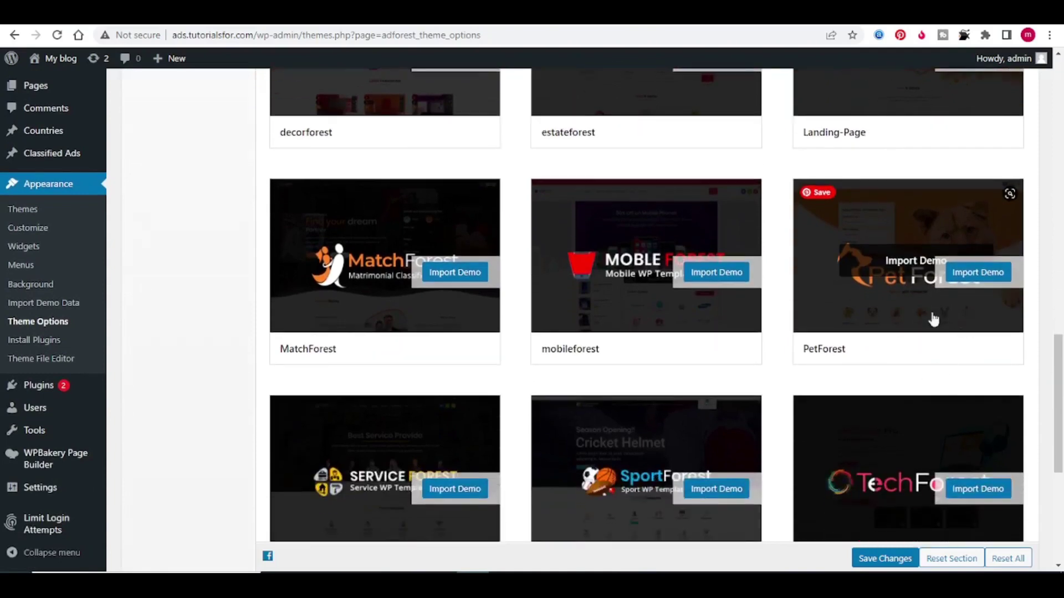
{"action": "scroll", "coordinate": [929, 370], "scroll_direction": "down", "scroll_amount": 3}
{"action": "scroll", "coordinate": [814, 358], "scroll_direction": "down", "scroll_amount": 2}
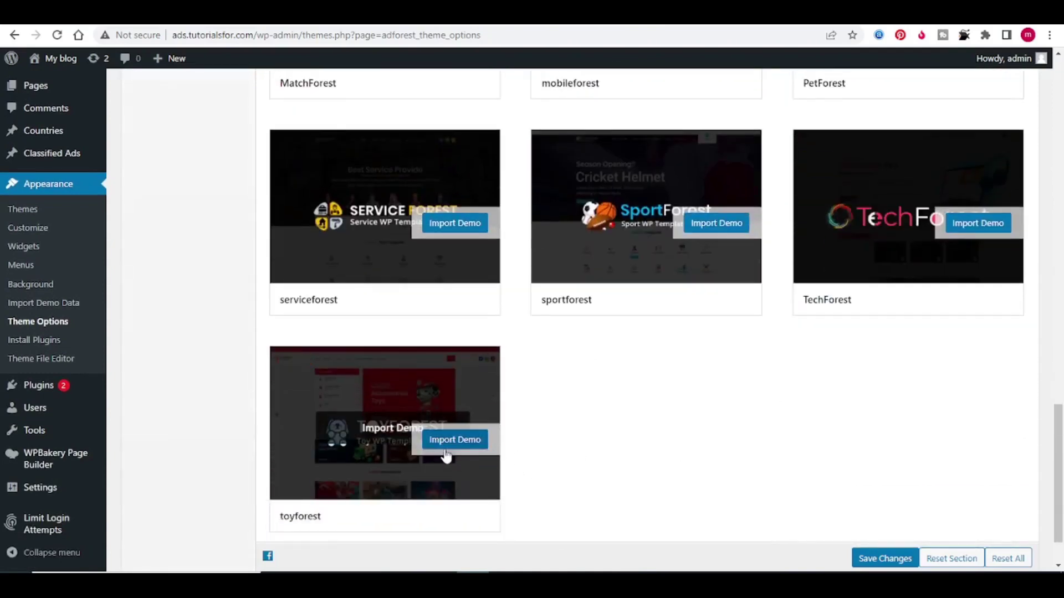
{"action": "scroll", "coordinate": [624, 438], "scroll_direction": "up", "scroll_amount": 2}
{"action": "scroll", "coordinate": [624, 439], "scroll_direction": "up", "scroll_amount": 3}
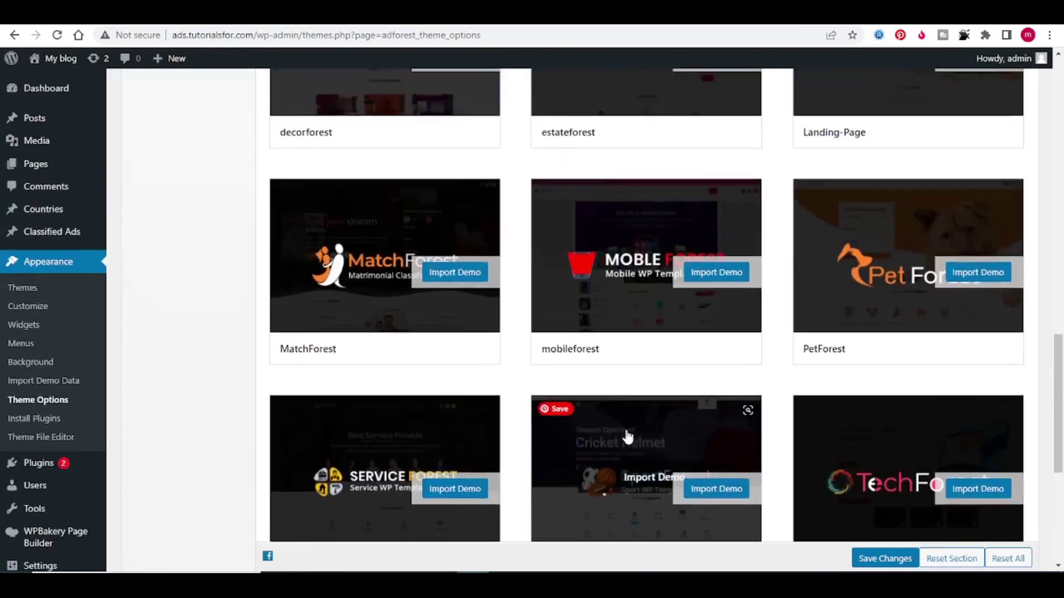
{"action": "scroll", "coordinate": [625, 437], "scroll_direction": "up", "scroll_amount": 3}
{"action": "scroll", "coordinate": [628, 432], "scroll_direction": "up", "scroll_amount": 3}
{"action": "scroll", "coordinate": [633, 428], "scroll_direction": "up", "scroll_amount": 3}
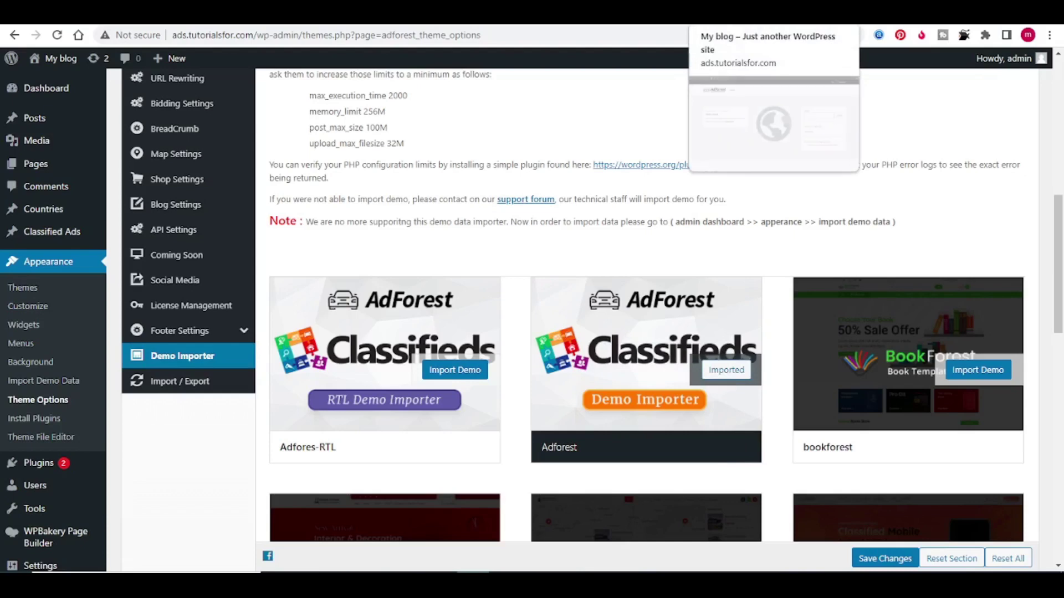
- Reload the front-end tab to show the imported Adforest marketplace homepage
{"action": "left_click", "coordinate": [773, 13]}
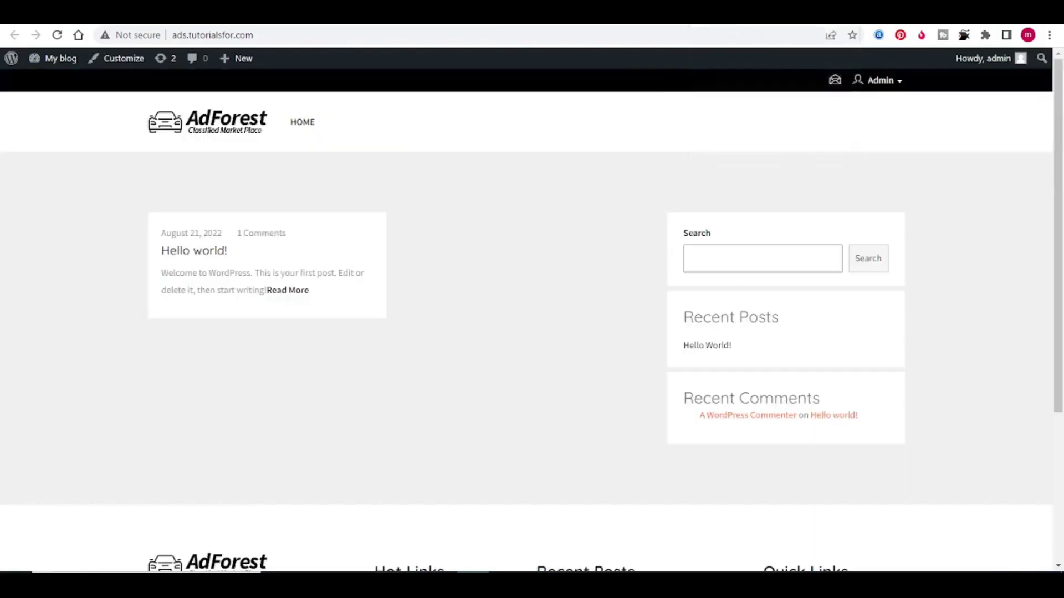
{"action": "left_click", "coordinate": [58, 36]}
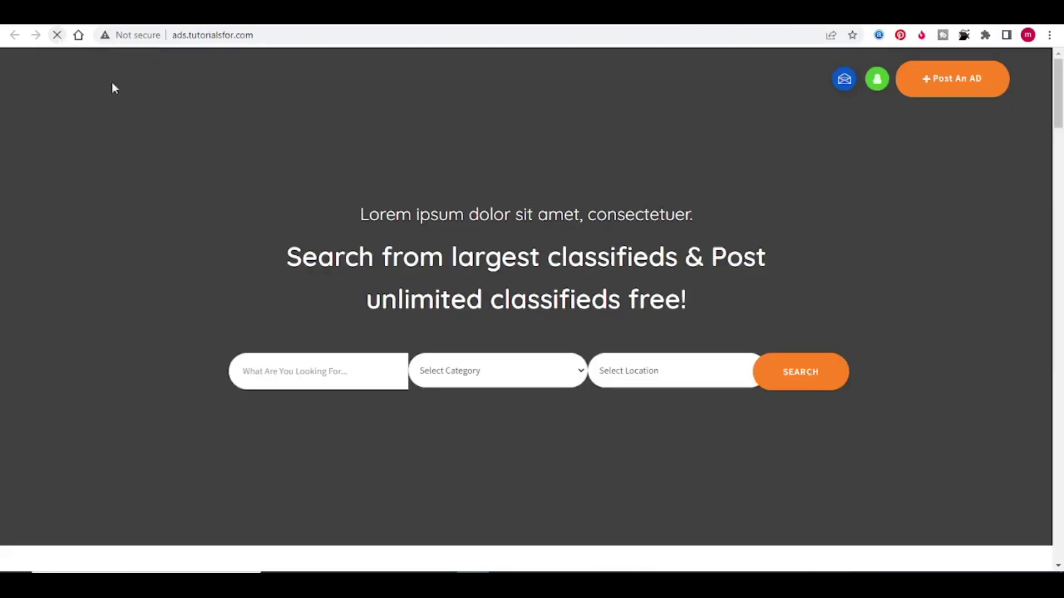
{"action": "scroll", "coordinate": [764, 181], "scroll_direction": "down", "scroll_amount": 2}
{"action": "scroll", "coordinate": [764, 179], "scroll_direction": "up", "scroll_amount": 2}
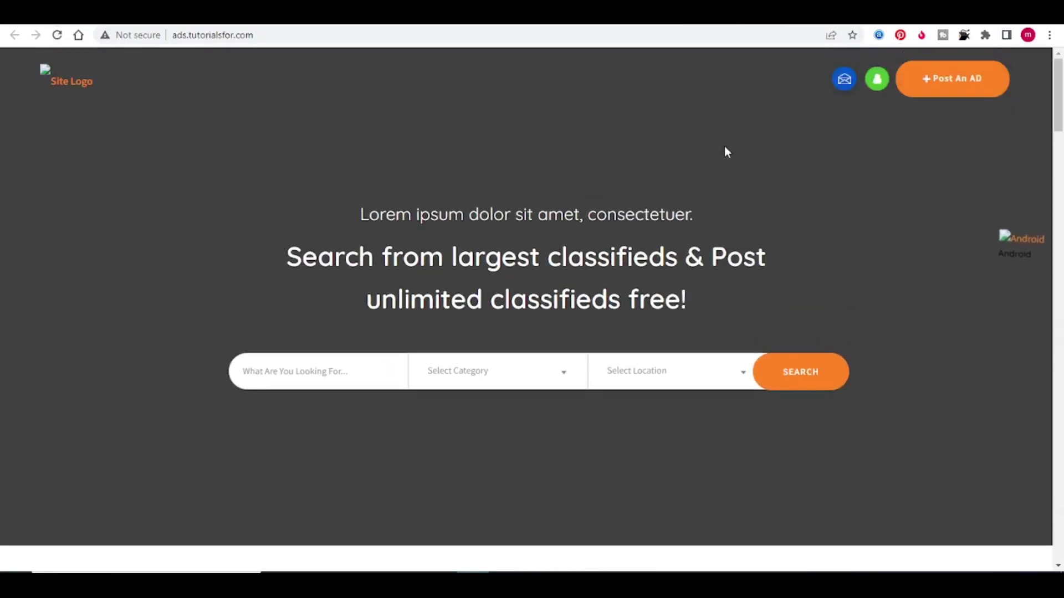
{"action": "scroll", "coordinate": [860, 210], "scroll_direction": "down", "scroll_amount": 2}
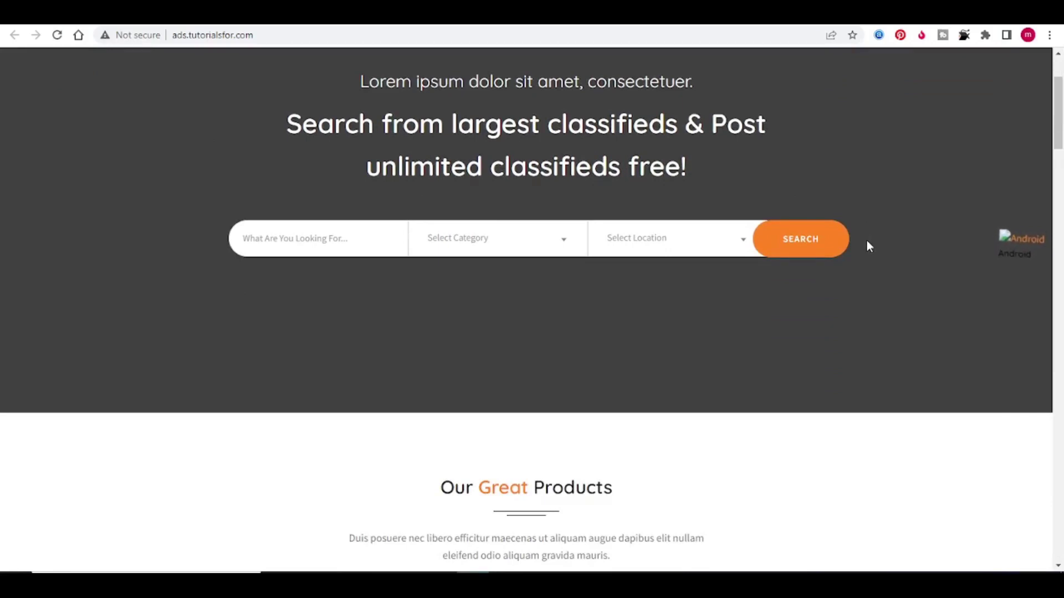
{"action": "scroll", "coordinate": [865, 242], "scroll_direction": "up", "scroll_amount": 2}
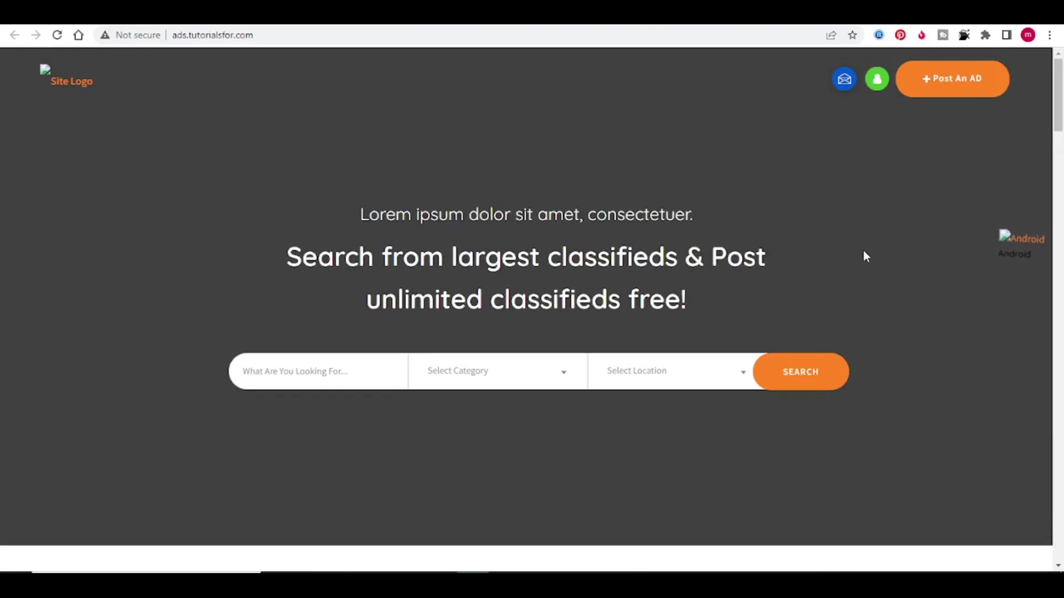
{"action": "scroll", "coordinate": [861, 257], "scroll_direction": "down", "scroll_amount": 1}
{"action": "scroll", "coordinate": [859, 259], "scroll_direction": "down", "scroll_amount": 2}
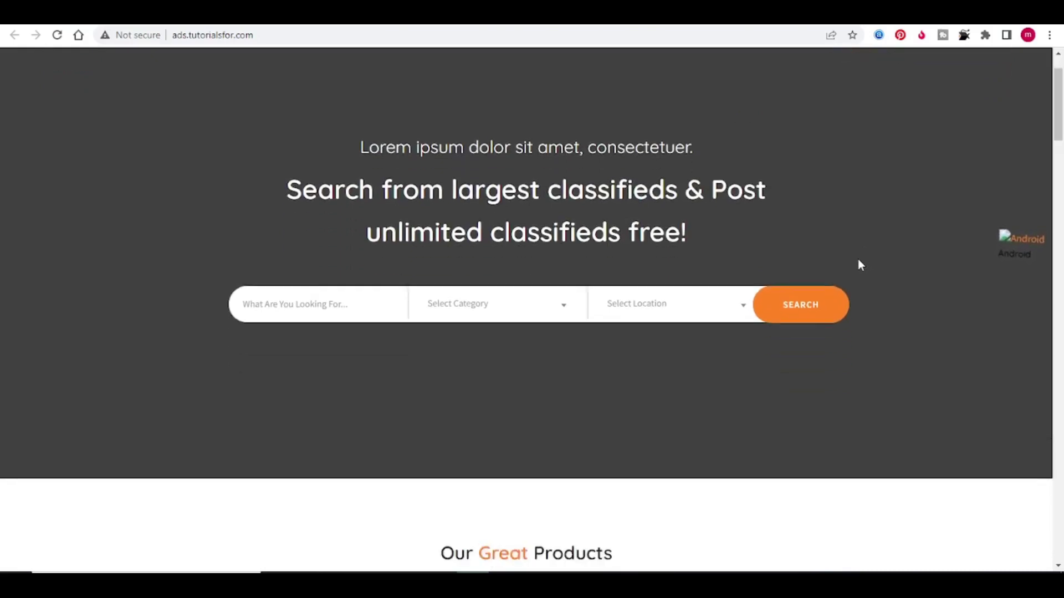
{"action": "scroll", "coordinate": [858, 259], "scroll_direction": "down", "scroll_amount": 3}
{"action": "scroll", "coordinate": [858, 259], "scroll_direction": "down", "scroll_amount": 3}
{"action": "scroll", "coordinate": [856, 272], "scroll_direction": "down", "scroll_amount": 1}
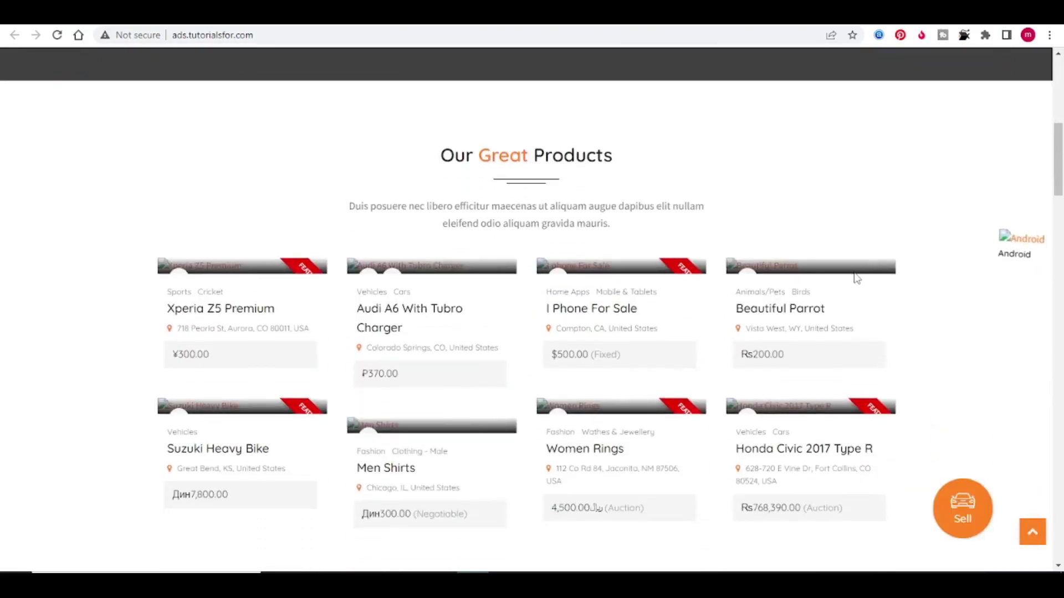
{"action": "scroll", "coordinate": [853, 281], "scroll_direction": "up", "scroll_amount": 1}
{"action": "scroll", "coordinate": [852, 283], "scroll_direction": "up", "scroll_amount": 3}
{"action": "scroll", "coordinate": [842, 280], "scroll_direction": "up", "scroll_amount": 2}
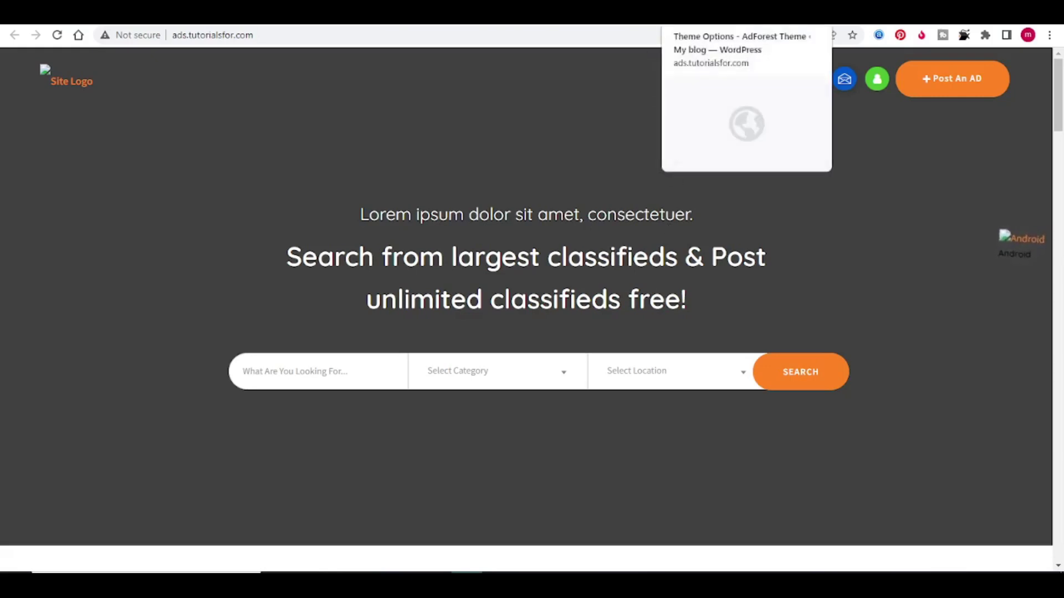
- Switch back to the AdForest Theme Options tab showing the Demo Importer page
{"action": "left_click", "coordinate": [678, 16]}
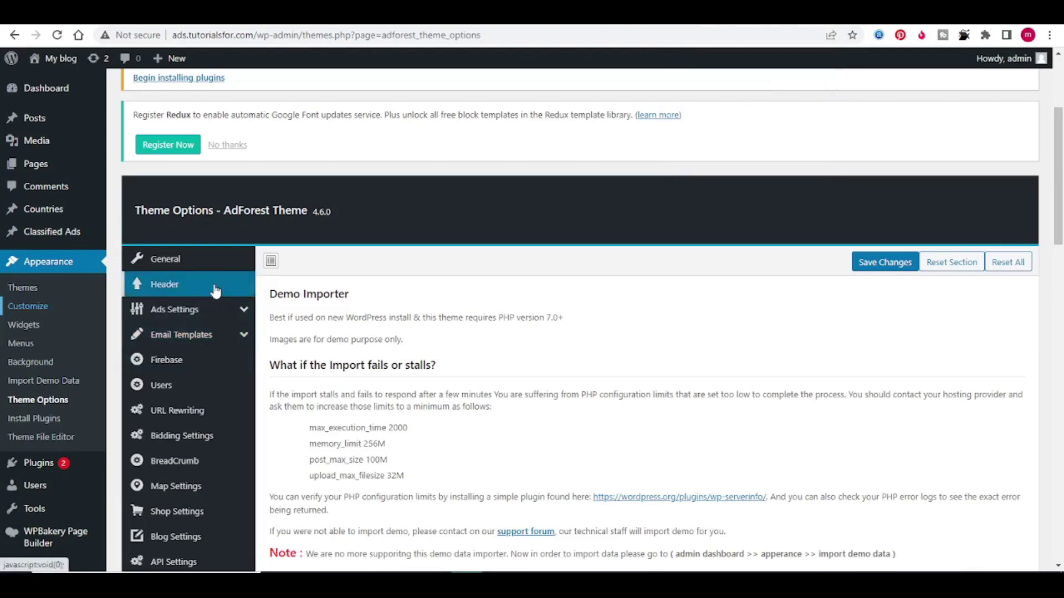
{"action": "scroll", "coordinate": [215, 289], "scroll_direction": "down", "scroll_amount": 3}
{"action": "scroll", "coordinate": [224, 300], "scroll_direction": "down", "scroll_amount": 2}
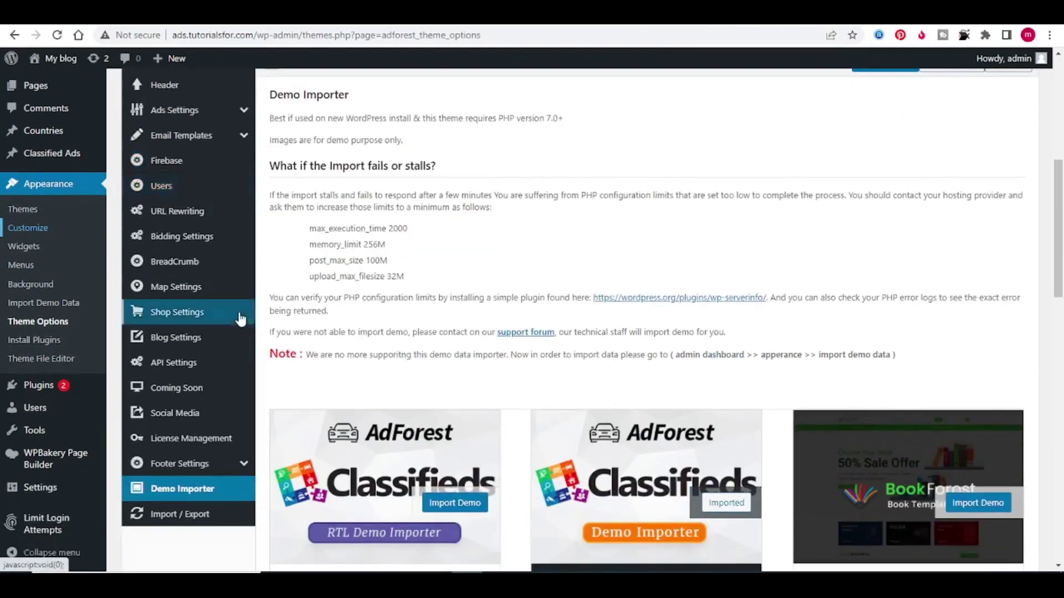
{"action": "scroll", "coordinate": [240, 319], "scroll_direction": "up", "scroll_amount": 3}
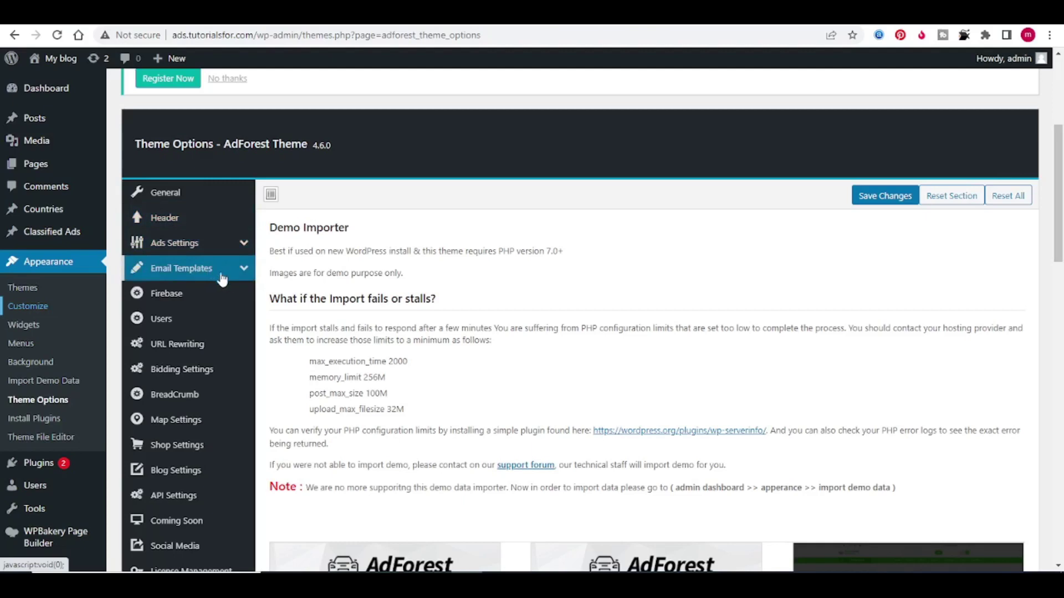
{"action": "scroll", "coordinate": [225, 282], "scroll_direction": "down", "scroll_amount": 1}
{"action": "scroll", "coordinate": [232, 287], "scroll_direction": "down", "scroll_amount": 1}
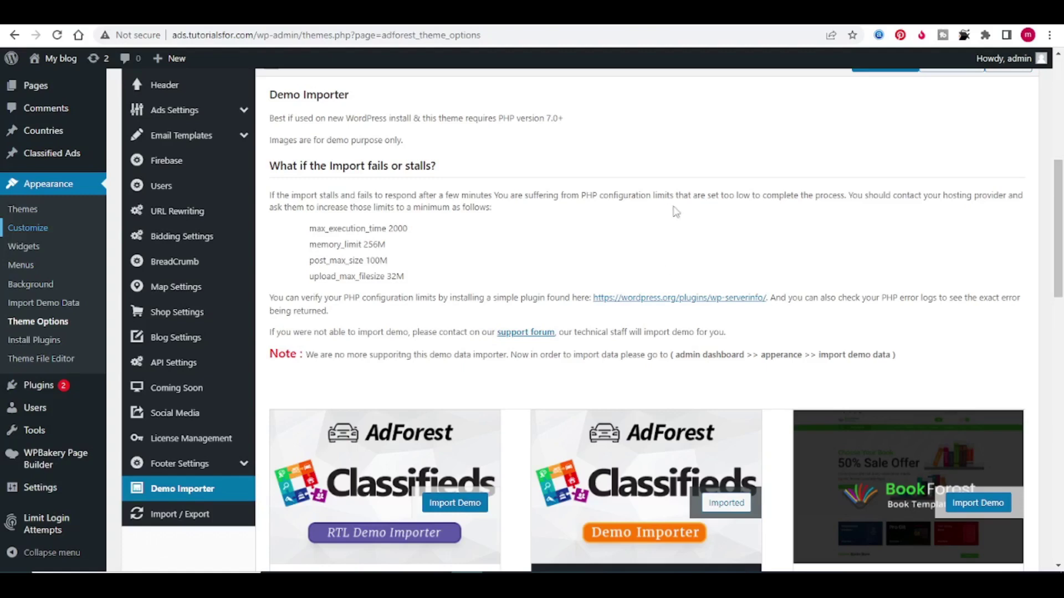
{"action": "scroll", "coordinate": [683, 178], "scroll_direction": "up", "scroll_amount": 2}
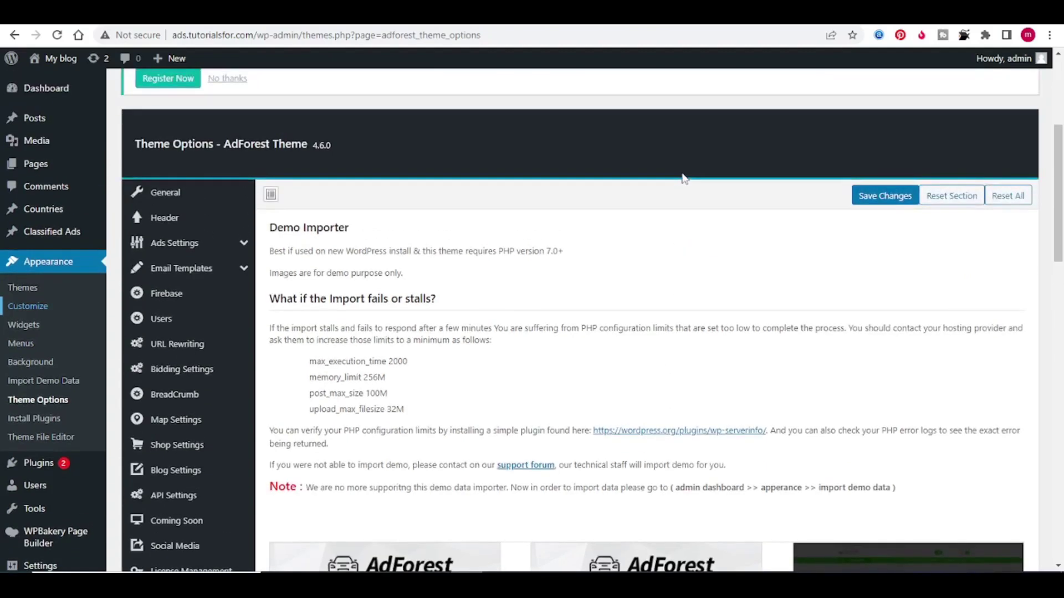